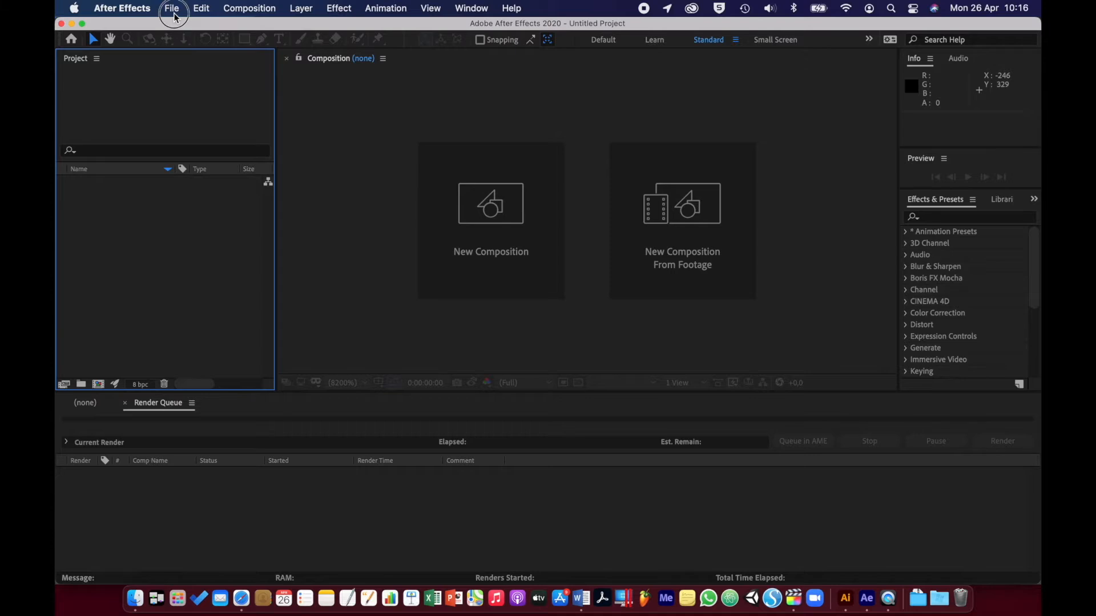
- Open the Activity 3.2.1 START project from the Theme 2 folder of Learning Unit 3 and dismiss the missing-files warning
left_click(184, 41)
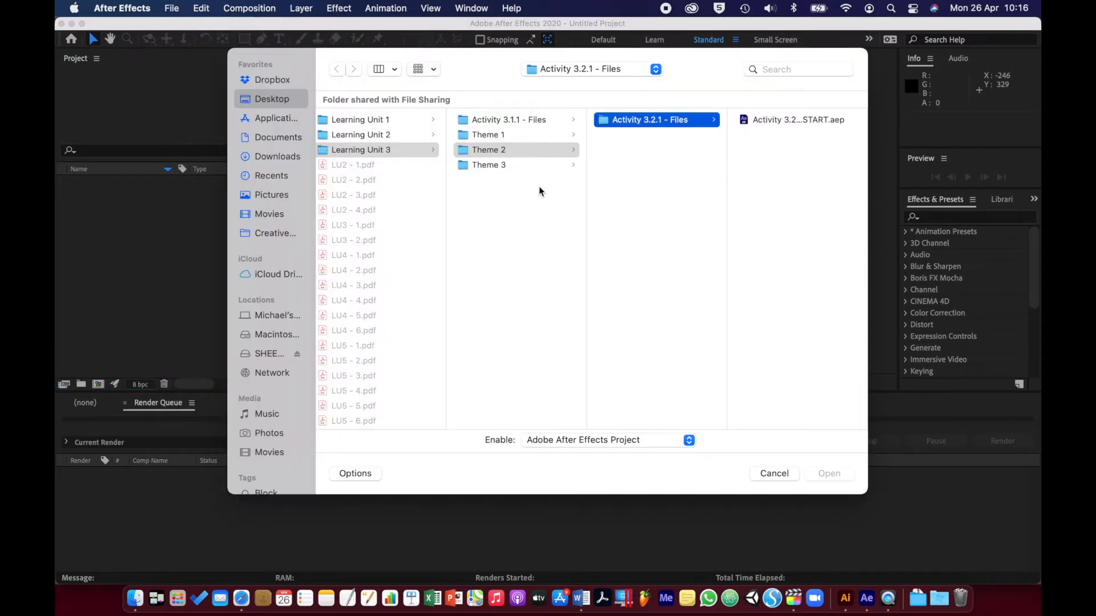
left_click(537, 151)
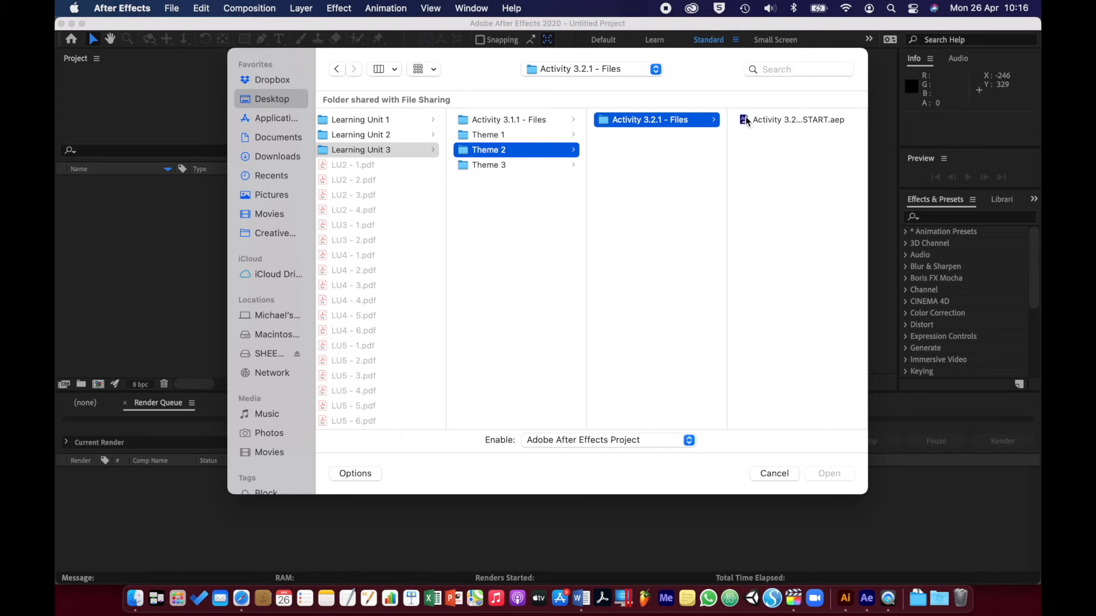
left_click(787, 120)
left_click(827, 474)
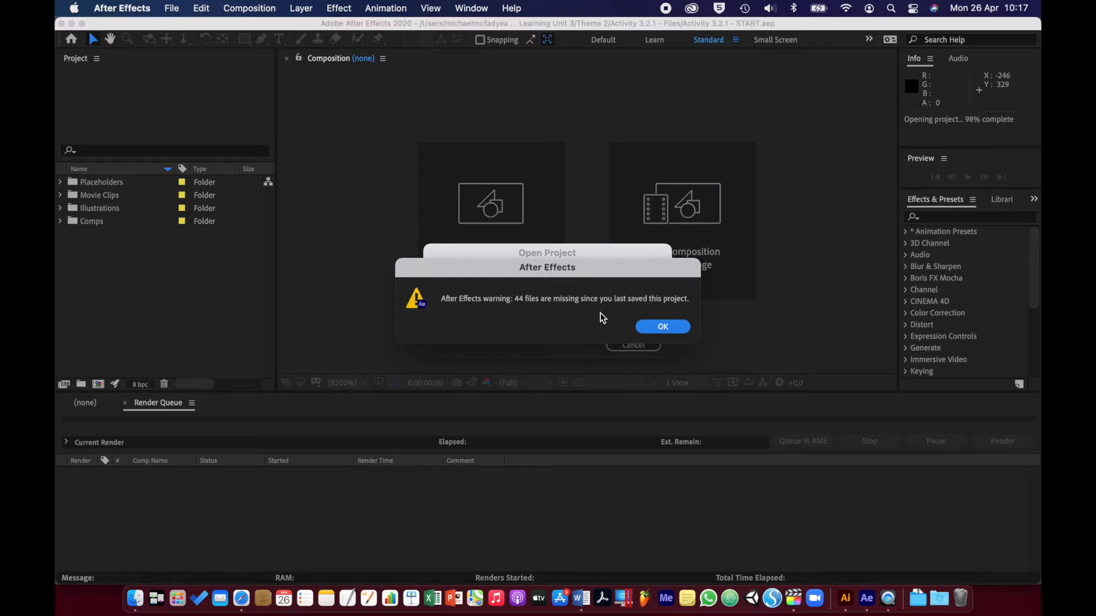
left_click(648, 329)
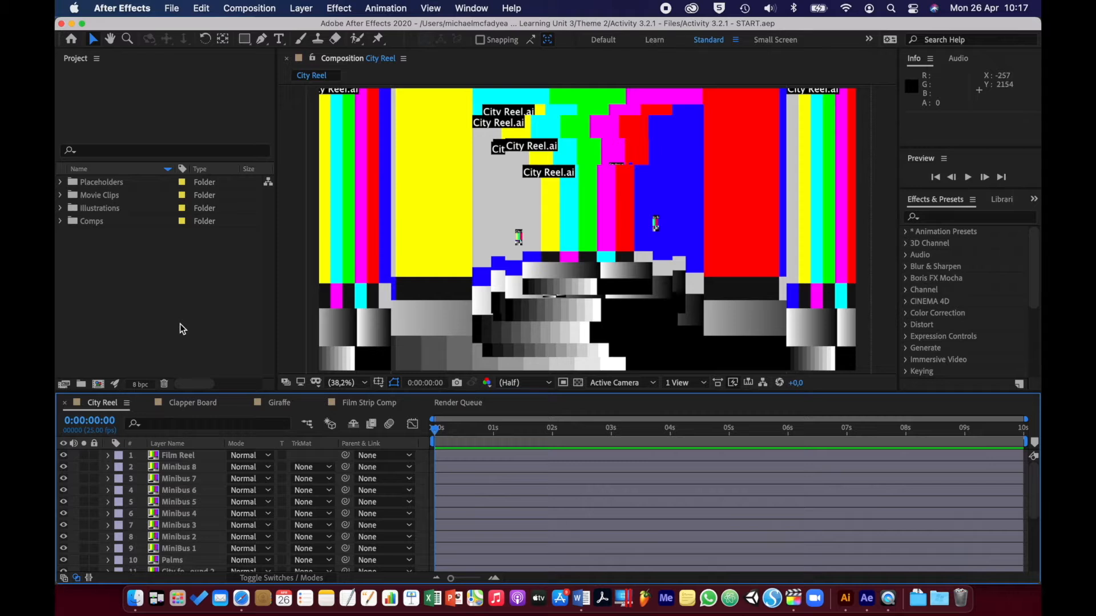
- Replace the missing Film Strip Clip footage in the Movie Clips folder with its source file to relink the project's missing items
left_click(60, 182)
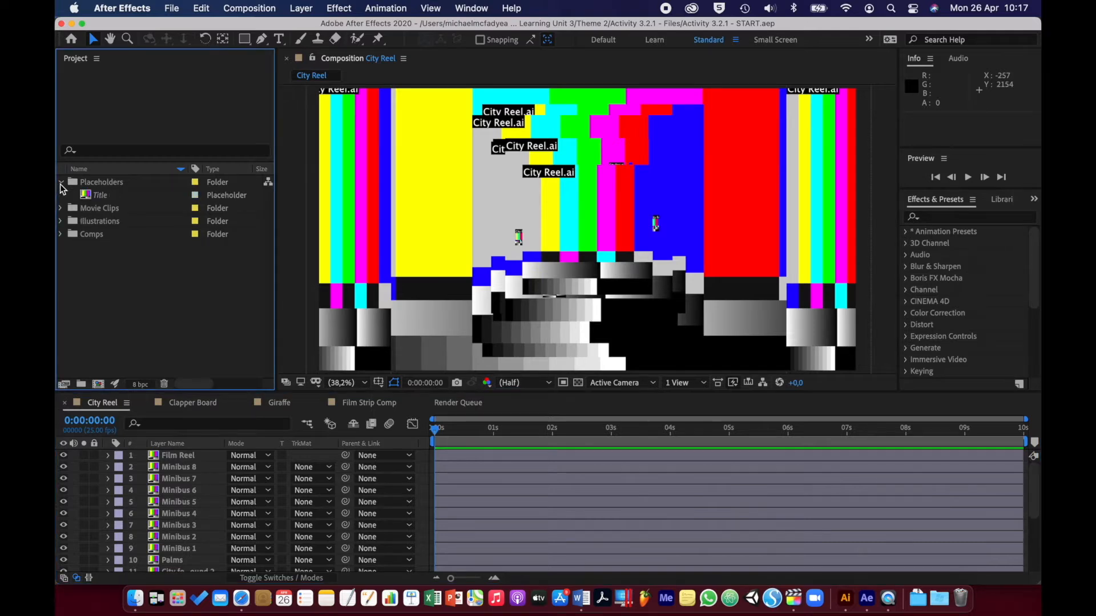
left_click(61, 208)
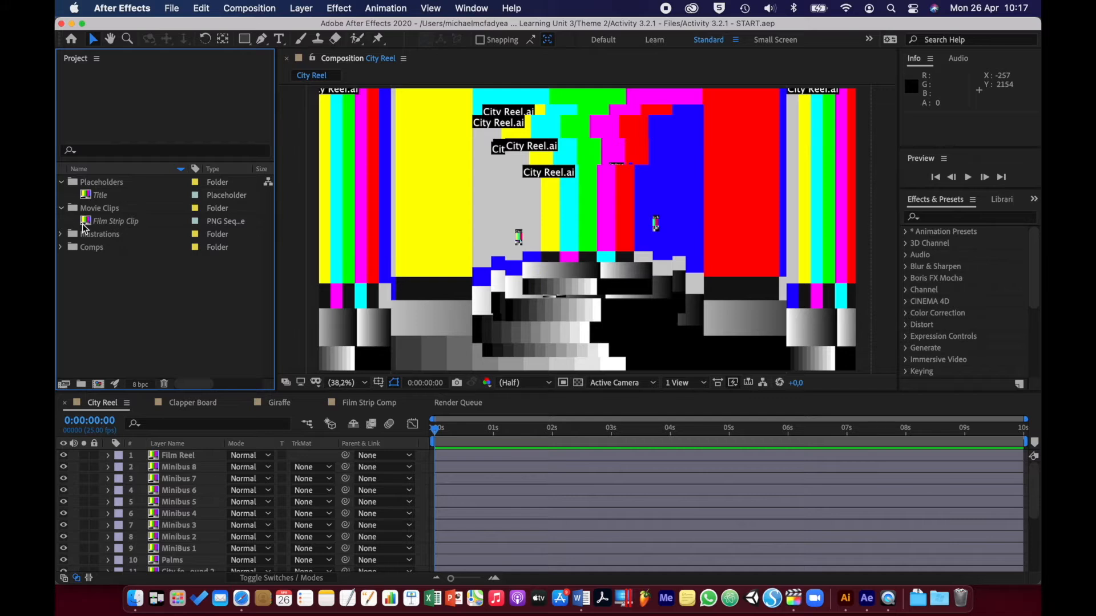
left_click(86, 222)
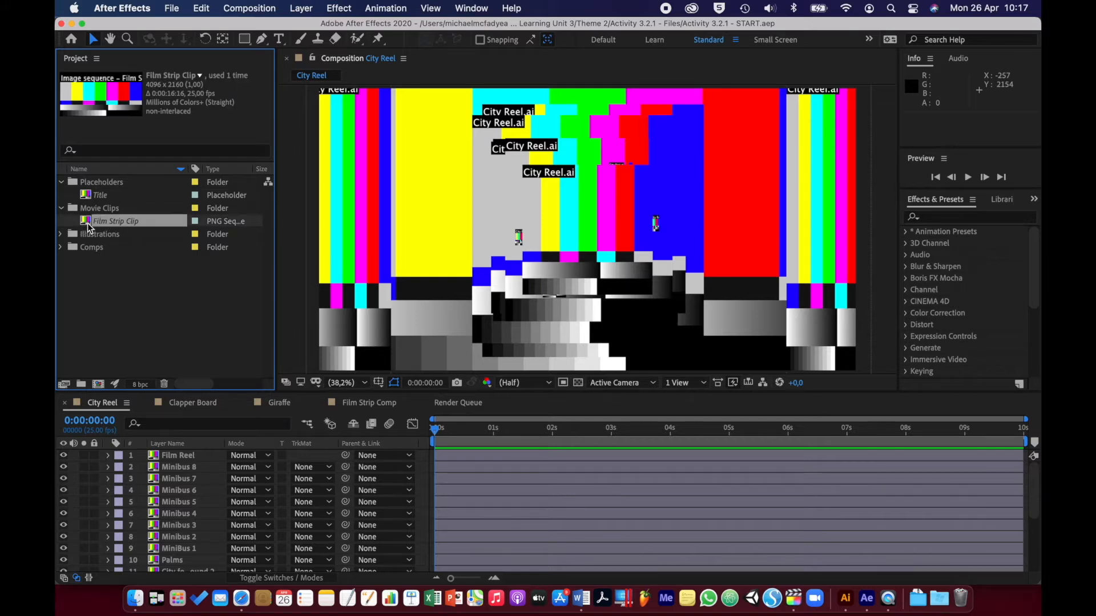
right_click(89, 224)
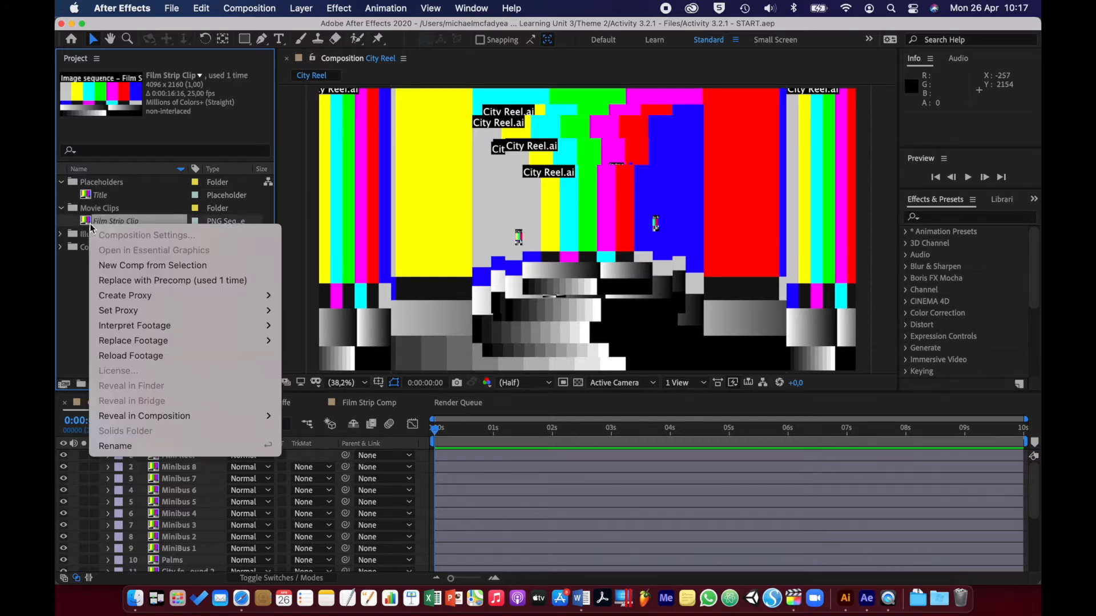
mouse_move(197, 340)
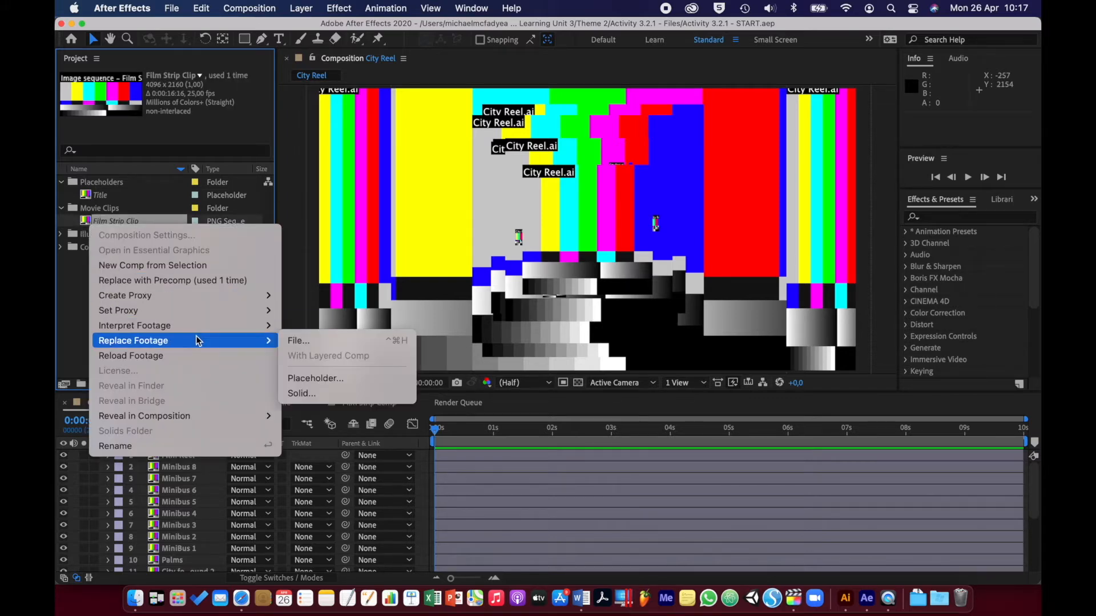
left_click(292, 340)
left_click(755, 120)
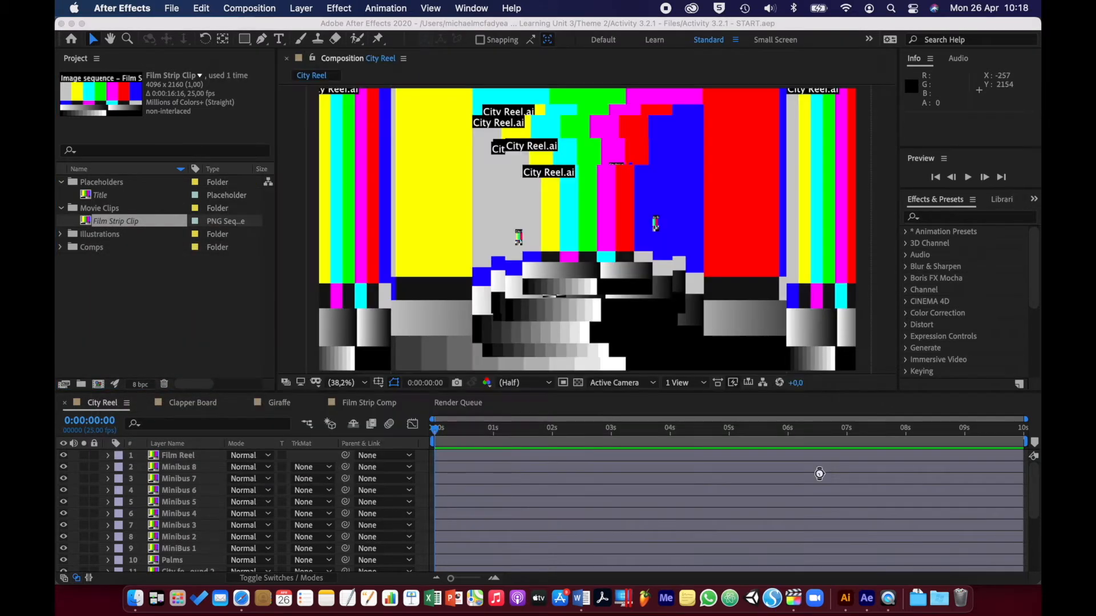
left_click(822, 474)
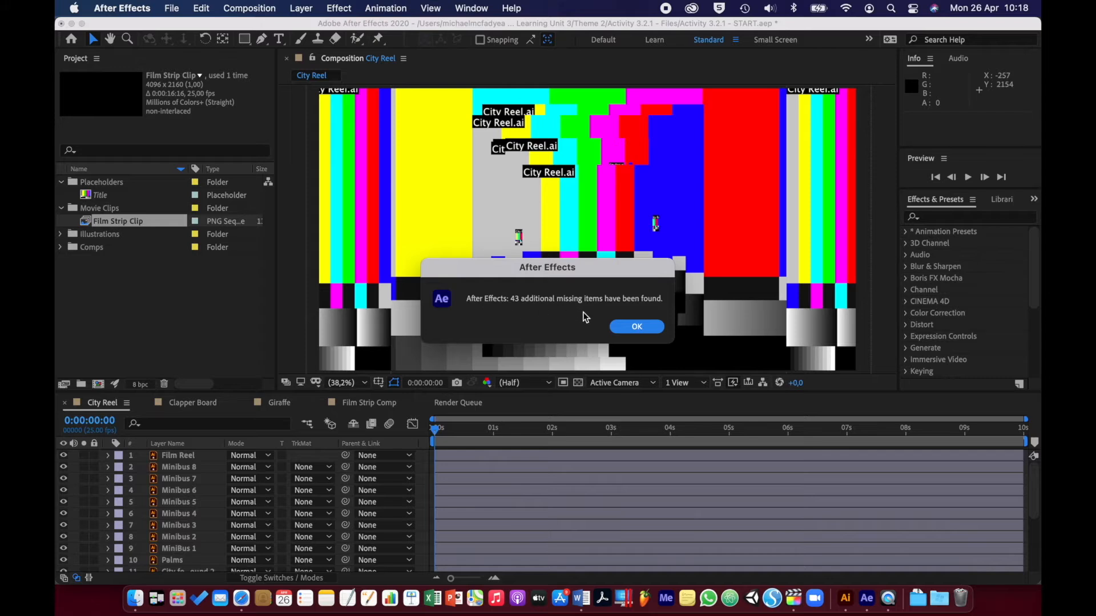
left_click(621, 330)
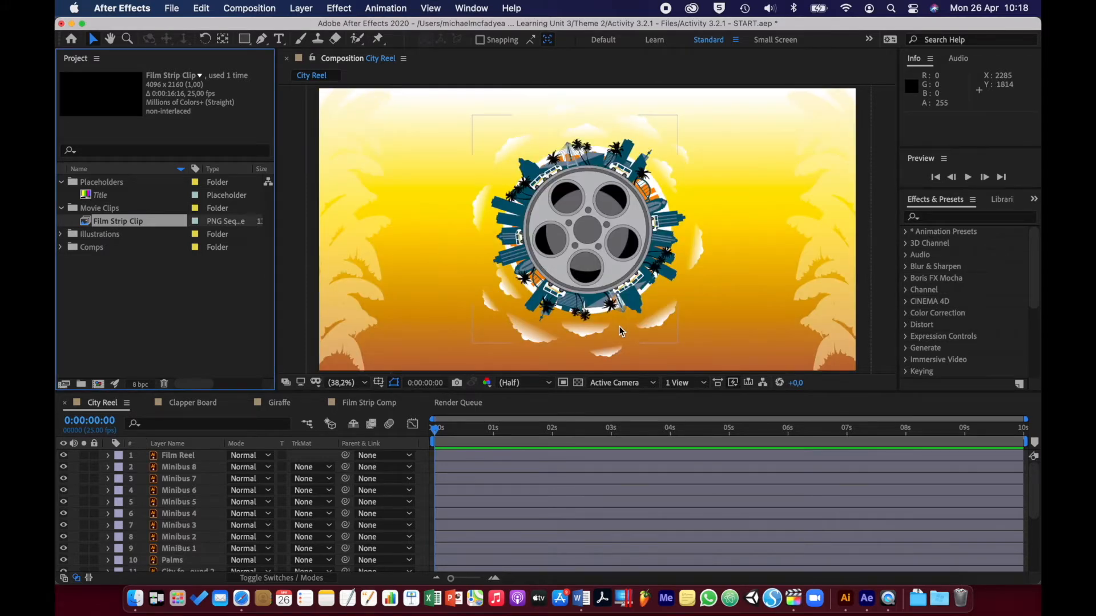
- Look through the contents of the Movie Clips and Comps folders in the project
left_click(61, 208)
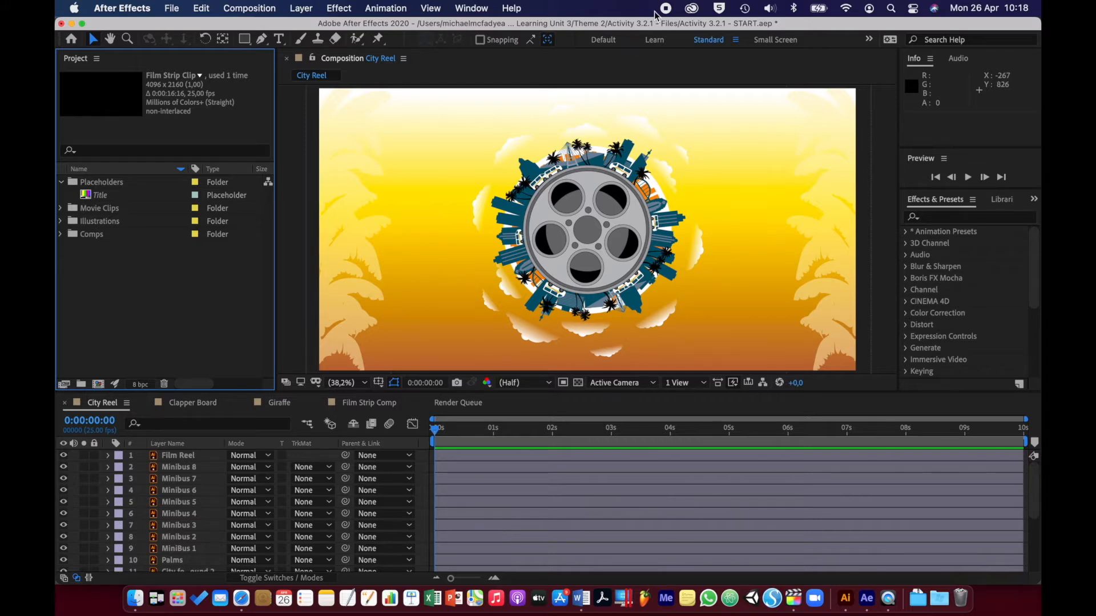
left_click(201, 314)
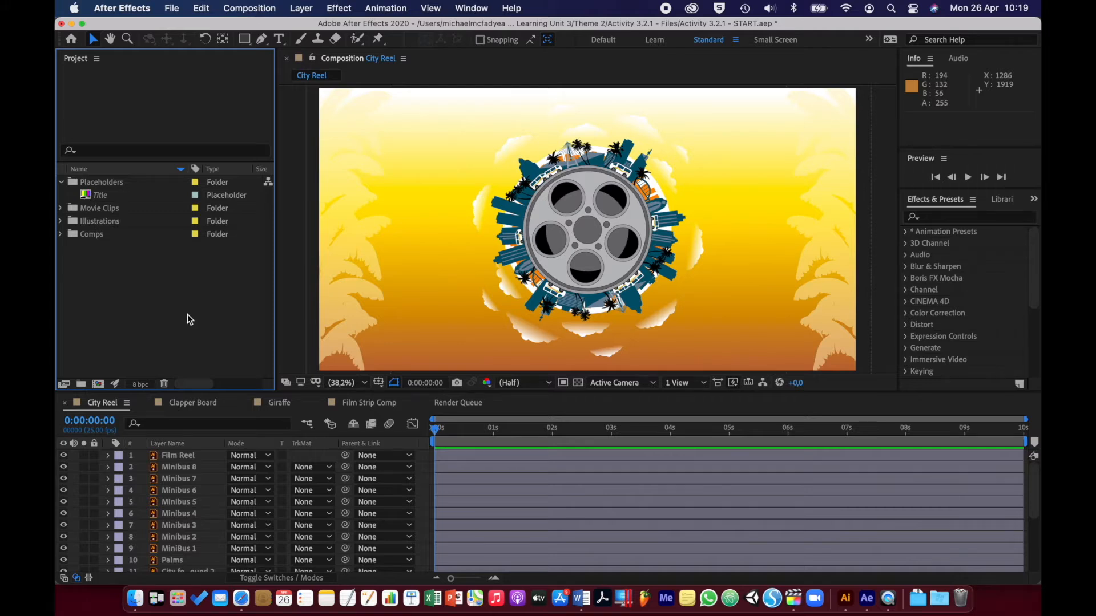
left_click(61, 210)
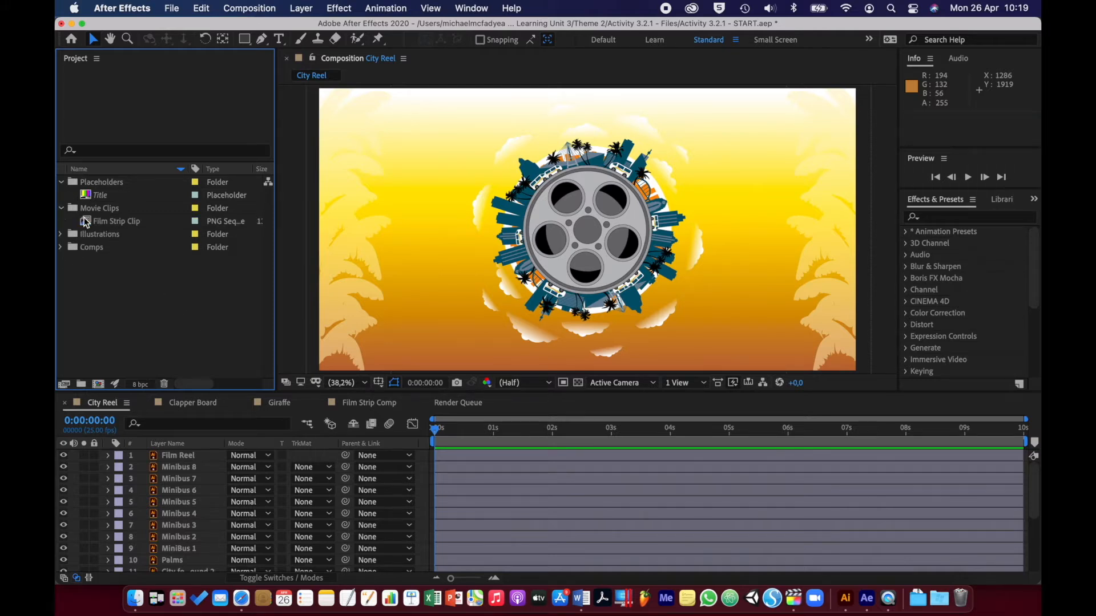
left_click(61, 210)
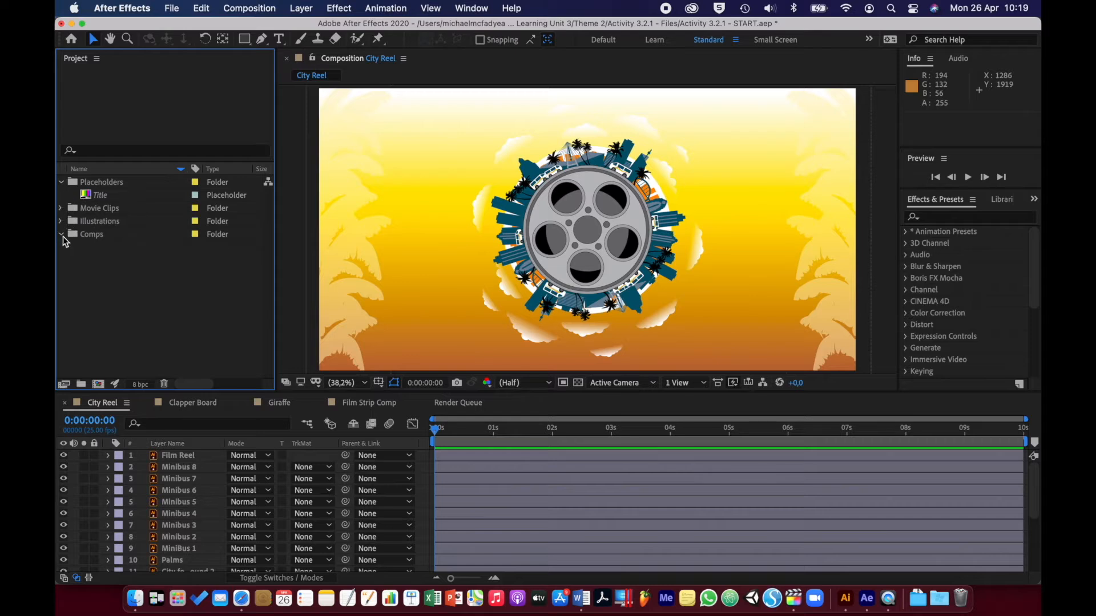
left_click(61, 235)
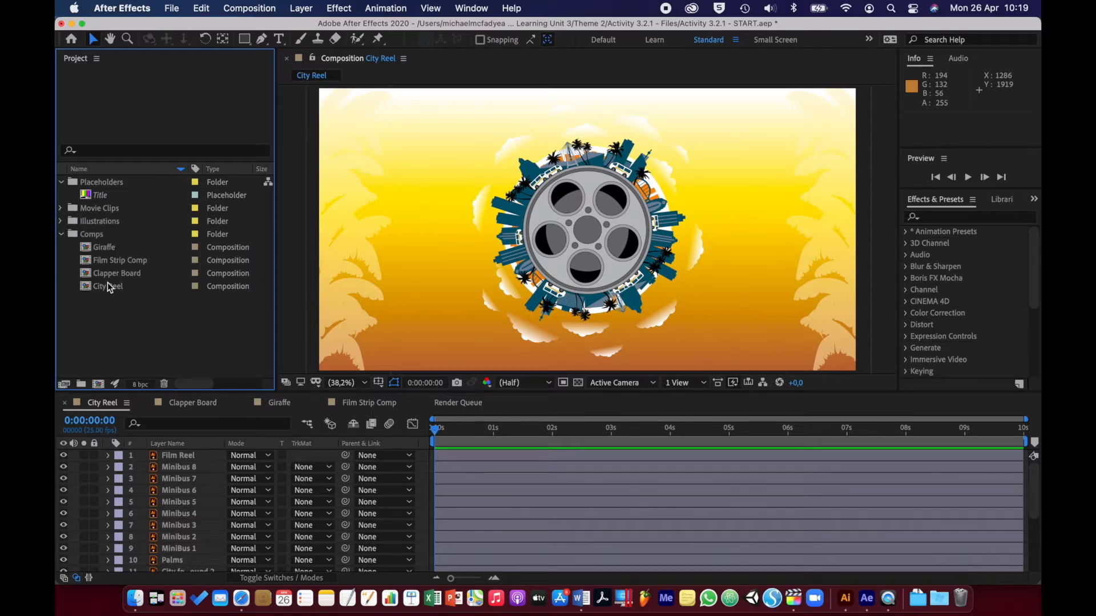
left_click(61, 235)
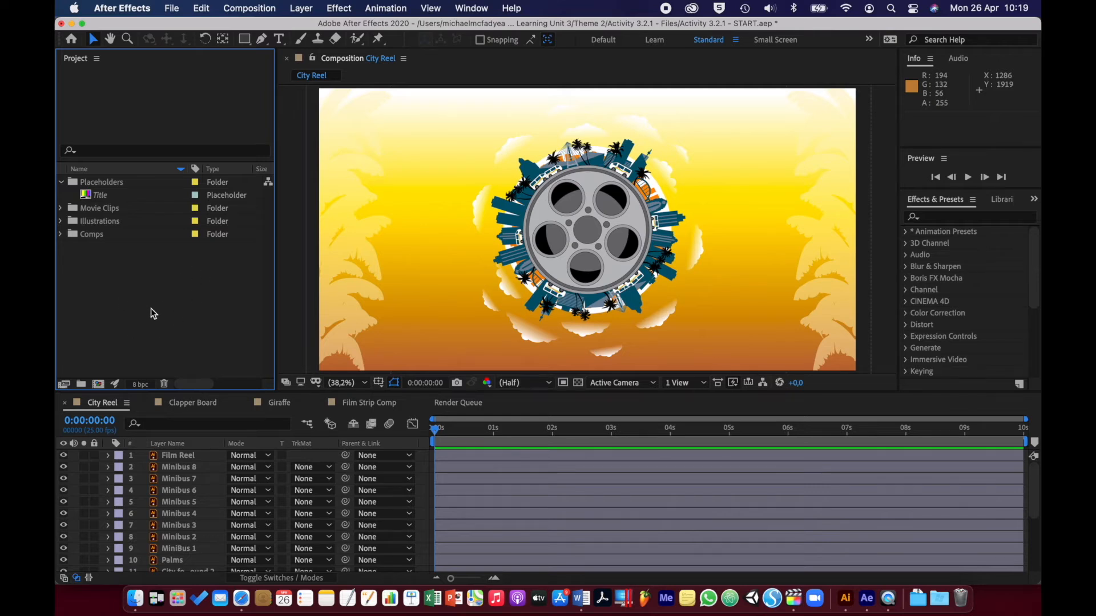
left_click(171, 8)
mouse_move(188, 35)
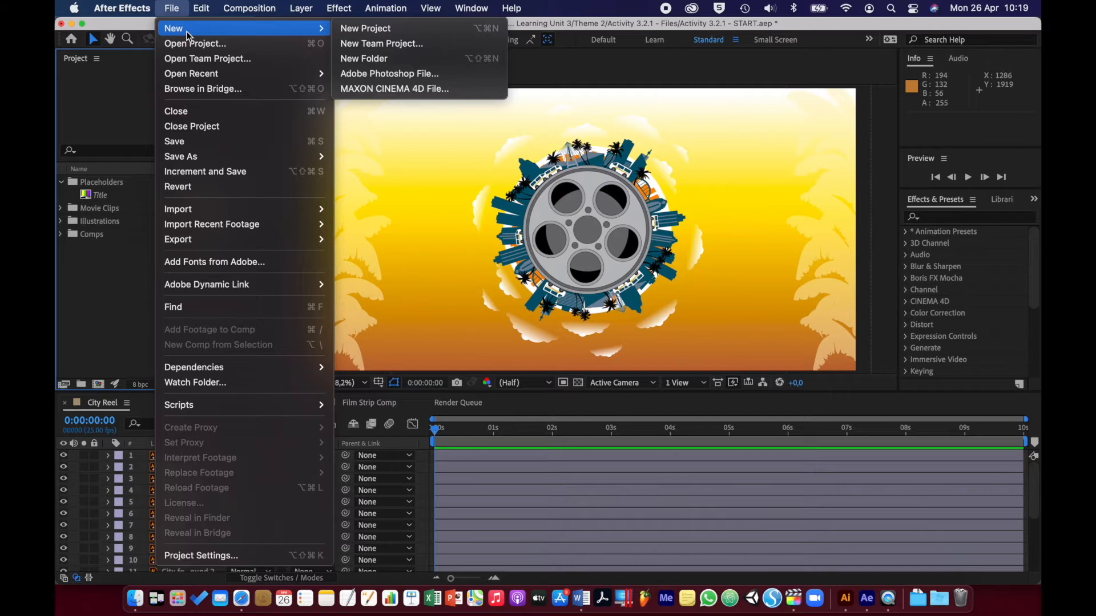
mouse_move(245, 8)
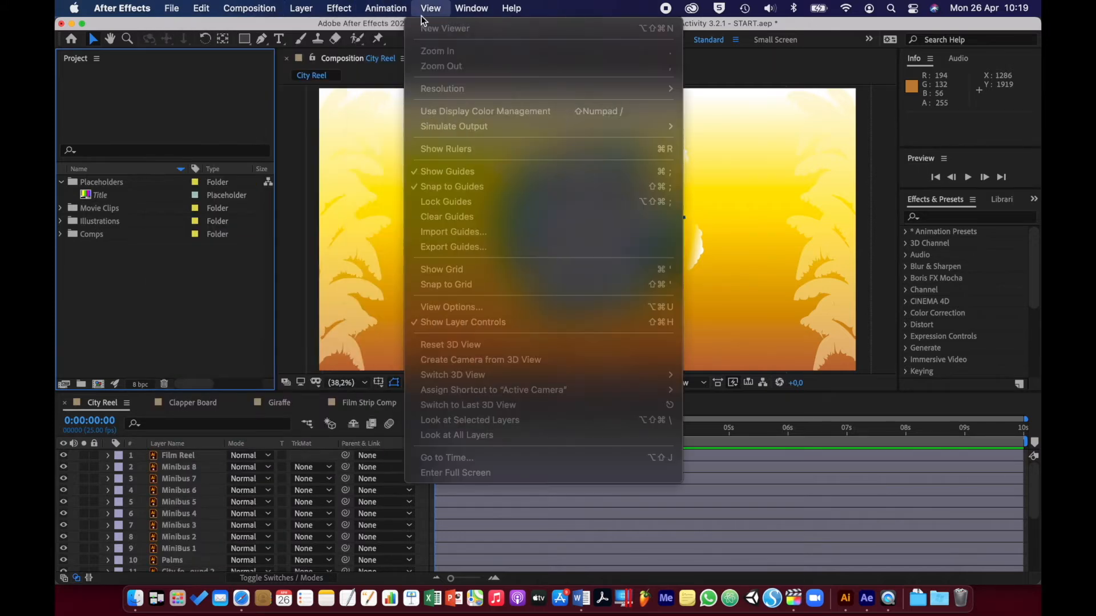
left_click(182, 321)
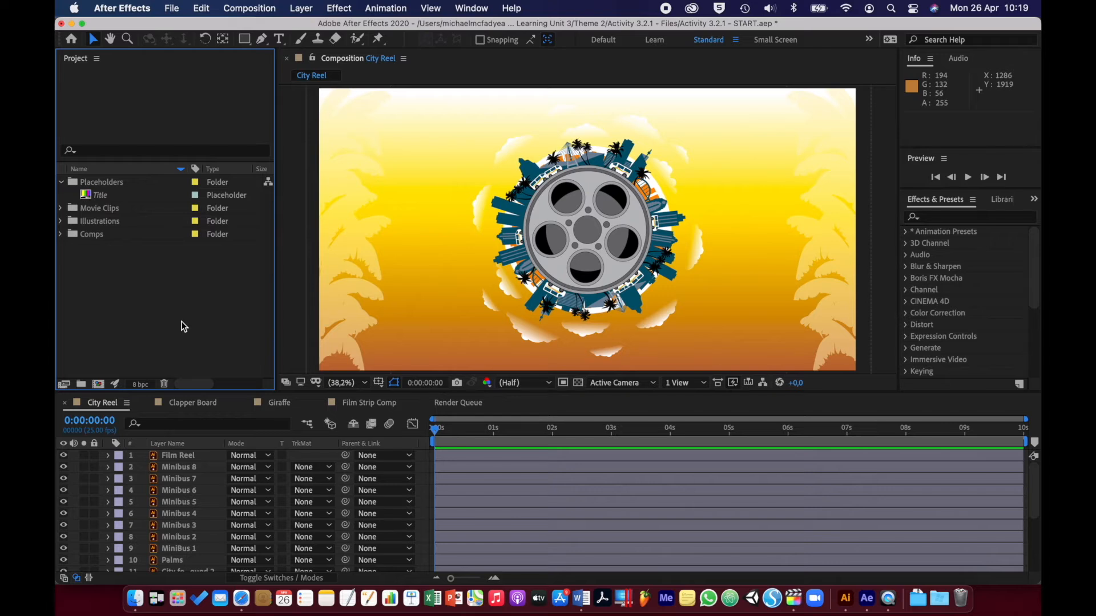
left_click(99, 385)
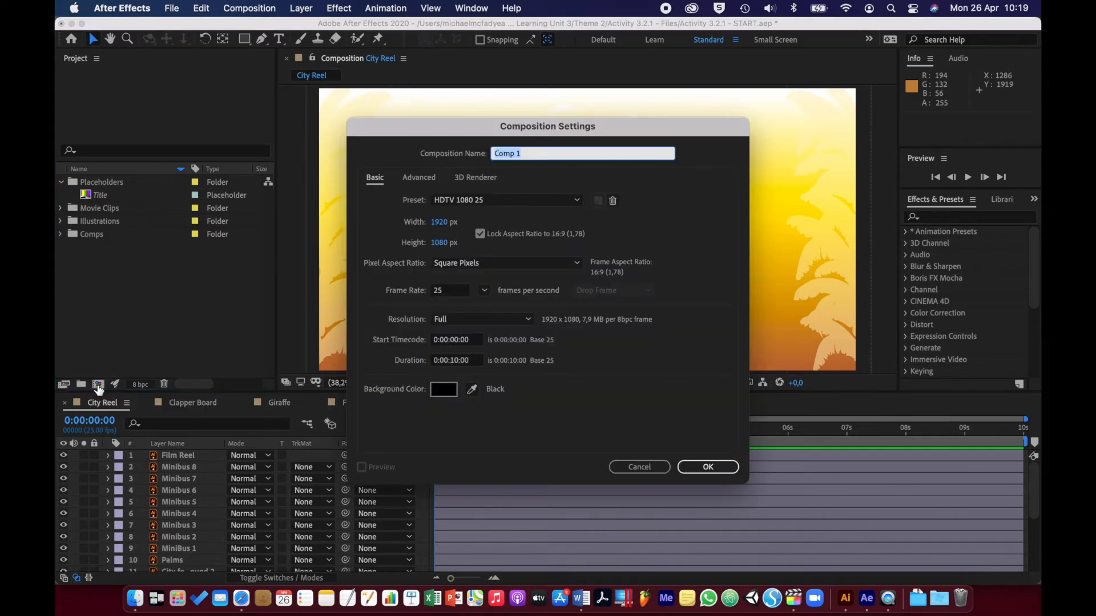
left_click(638, 467)
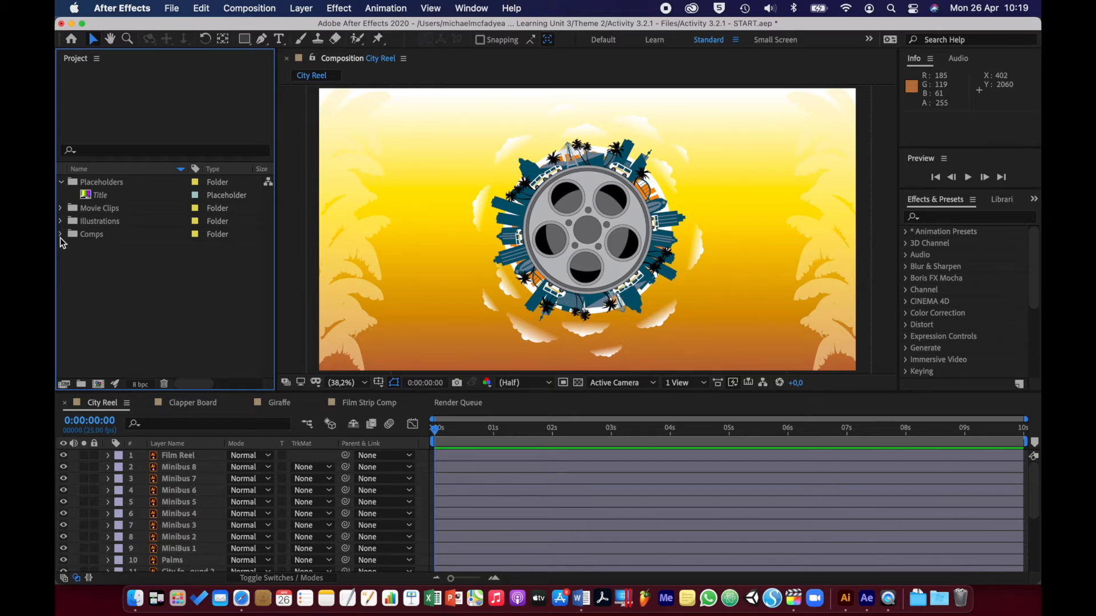
- Create a new composition from the Film Strip Clip footage in the Movie Clips folder
left_click(60, 208)
left_click(87, 226)
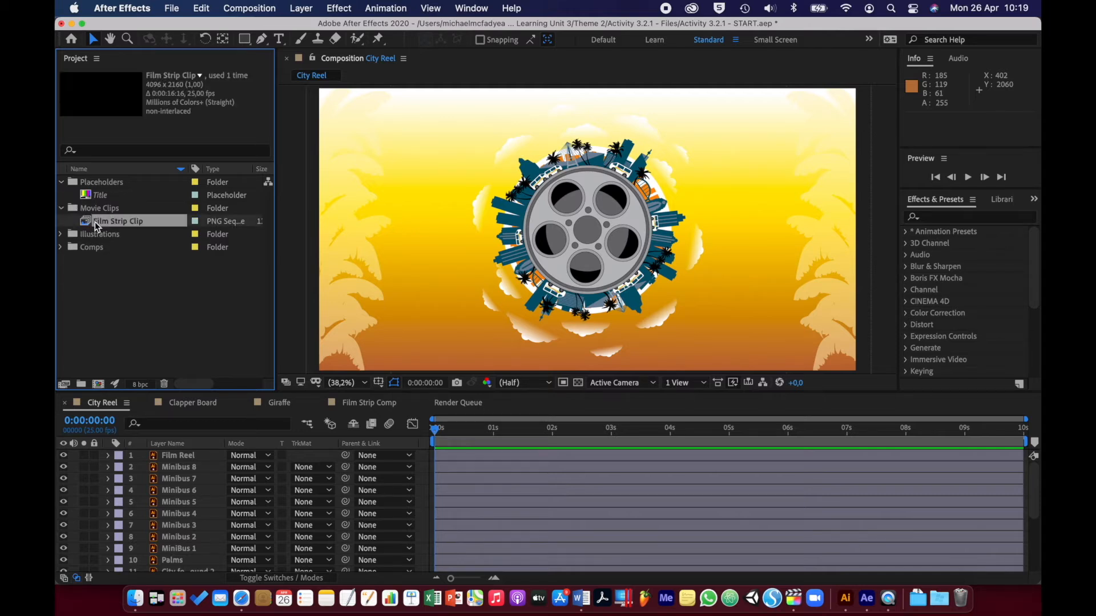
right_click(91, 226)
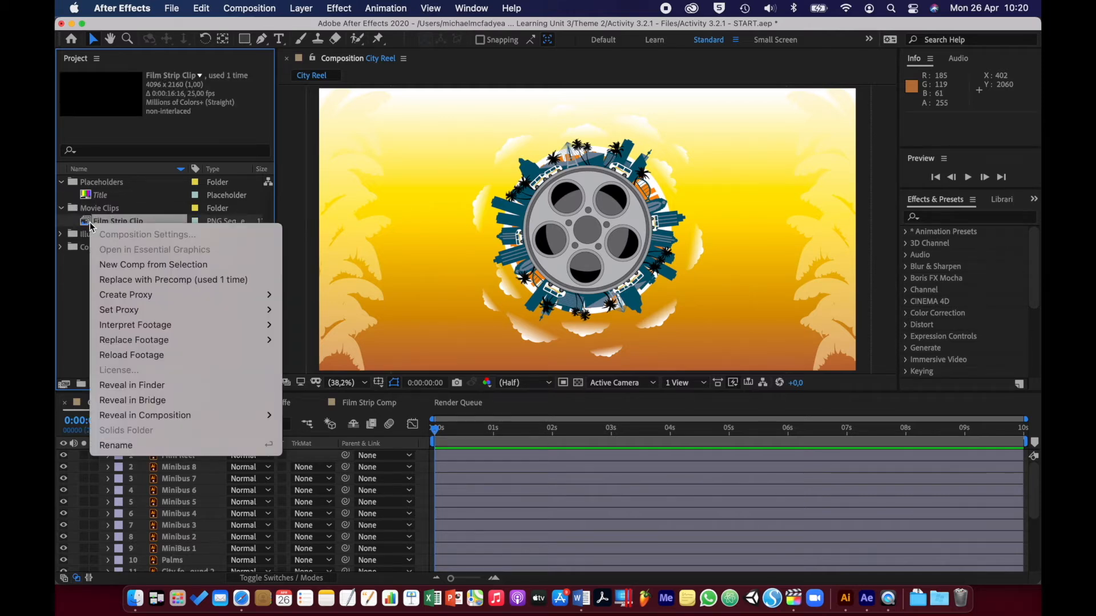
left_click(213, 266)
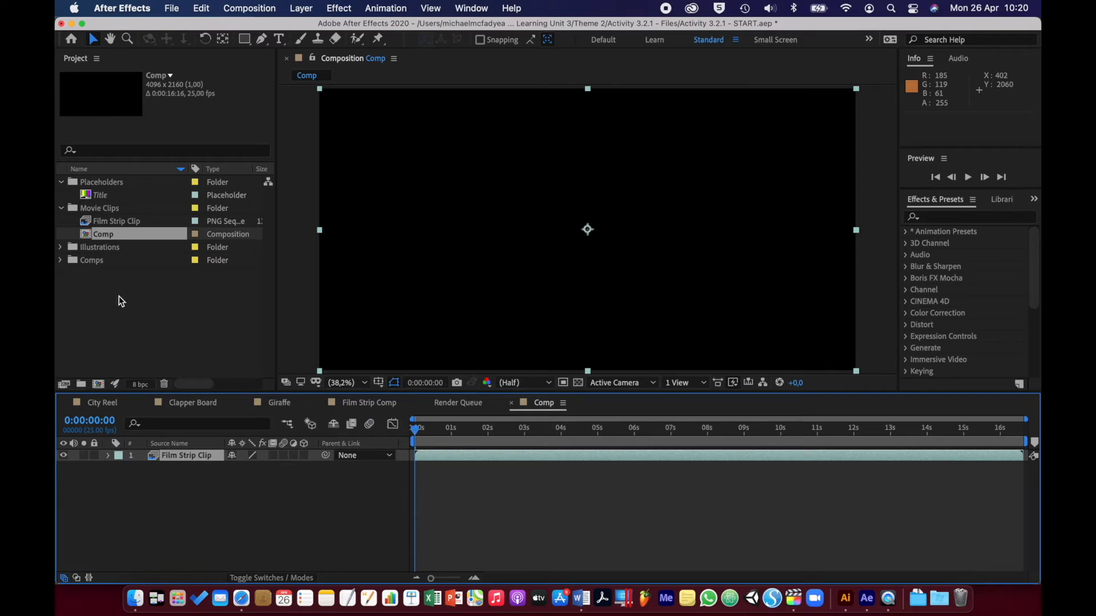
- Delete the composition made from the Film Strip Clip and confirm the deletion
left_click(85, 235)
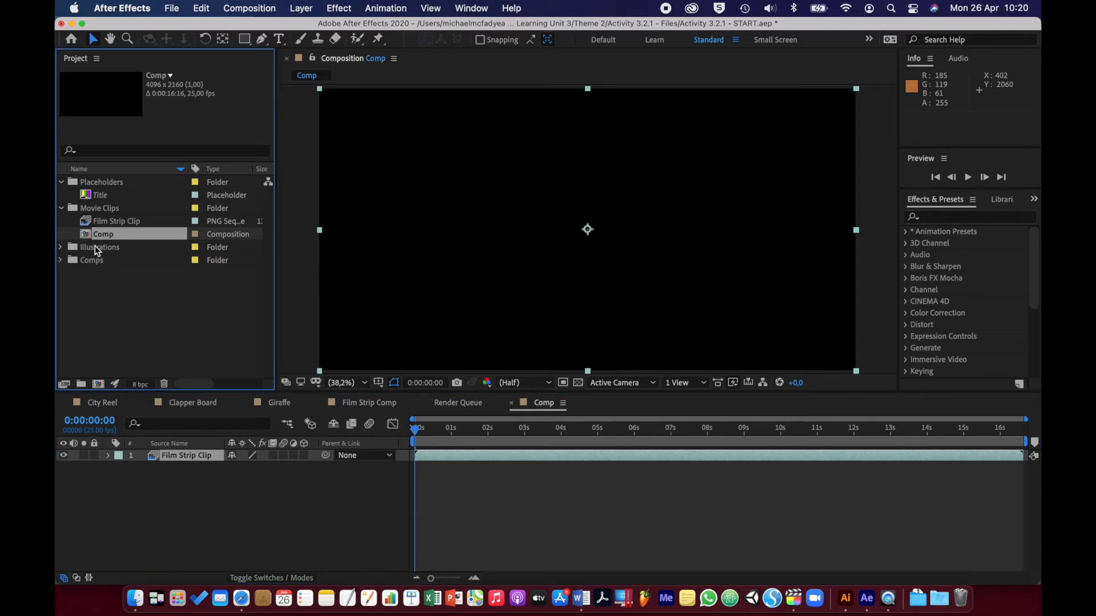
left_click(164, 384)
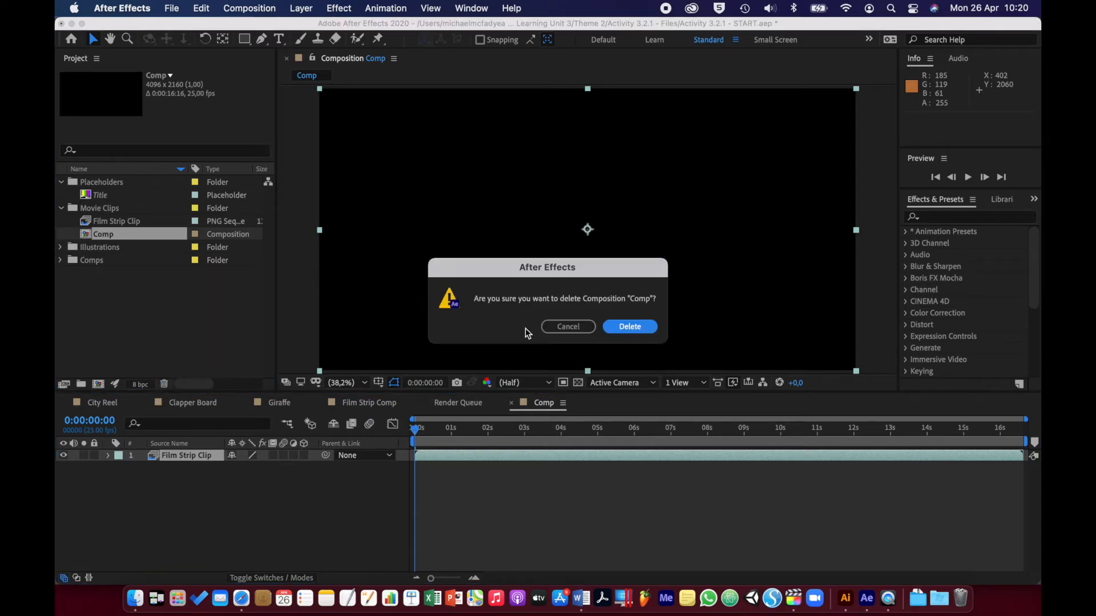
left_click(609, 328)
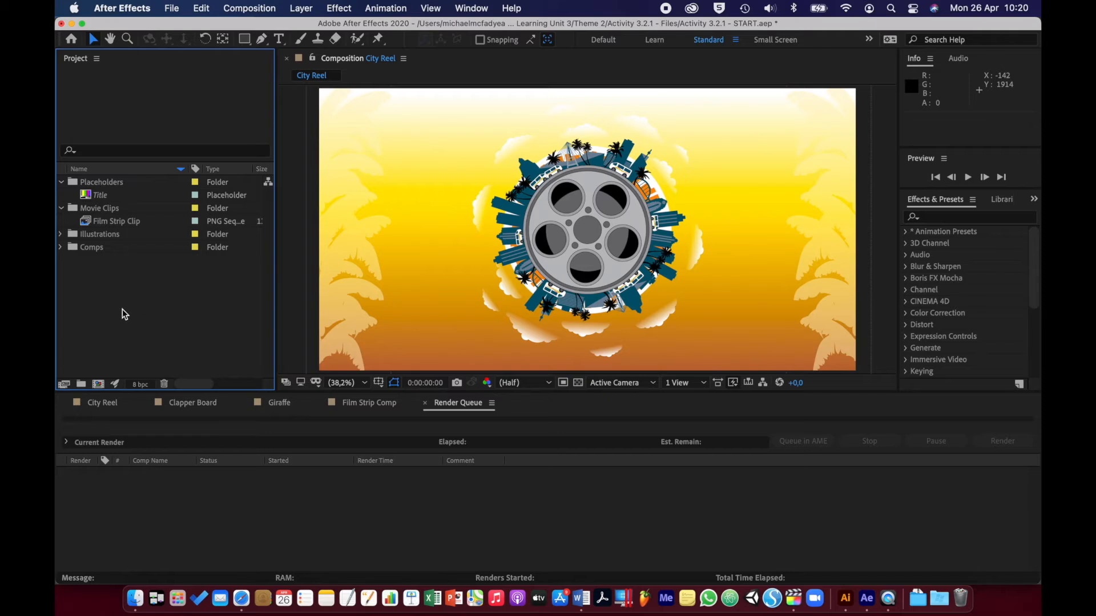
- Start a new composition named MASTER with the HDTV 1080 25 preset
left_click(98, 383)
left_click(543, 155)
left_click_drag(542, 156, 460, 156)
type("M")
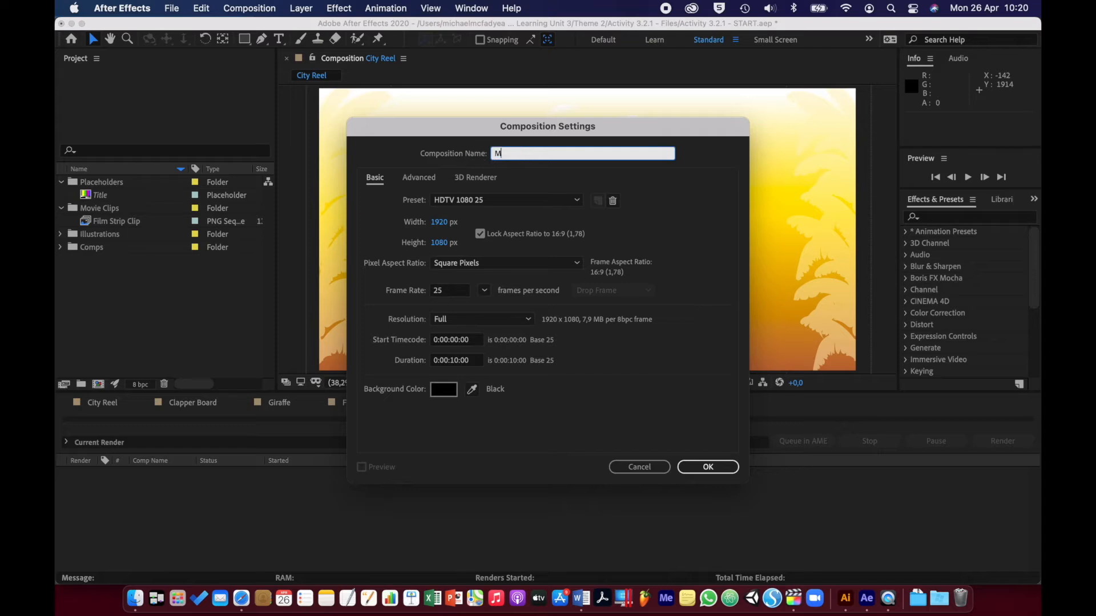
type("ASTER")
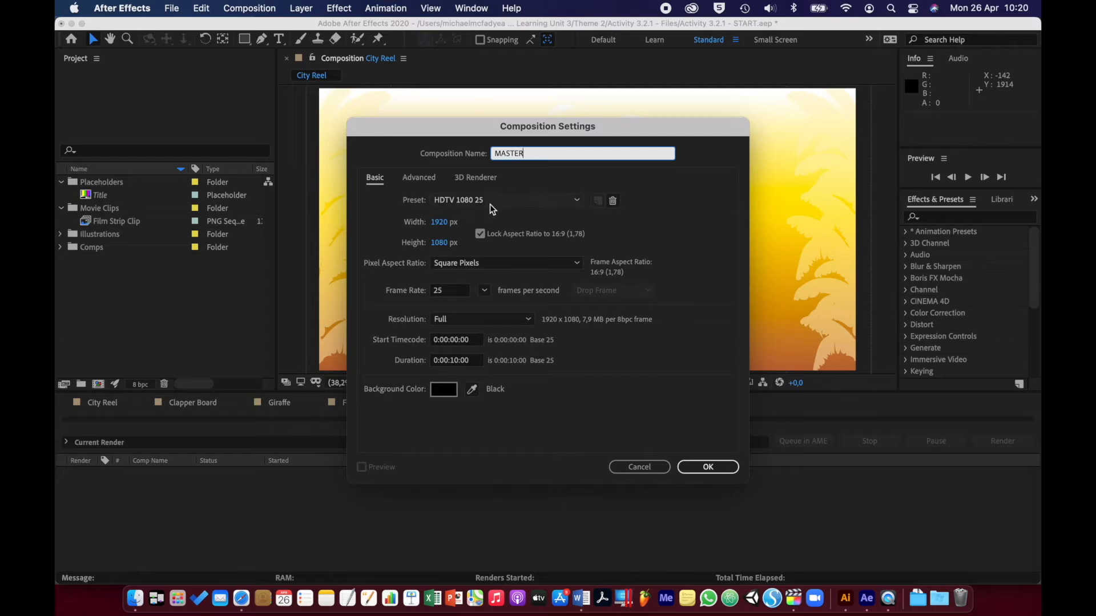
left_click(579, 200)
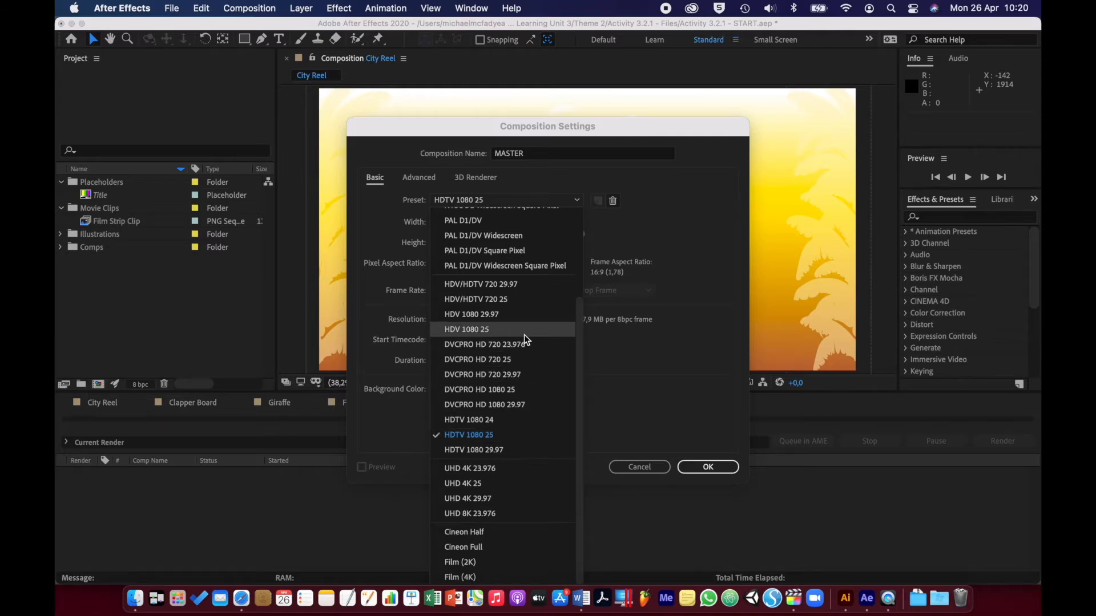
left_click(506, 434)
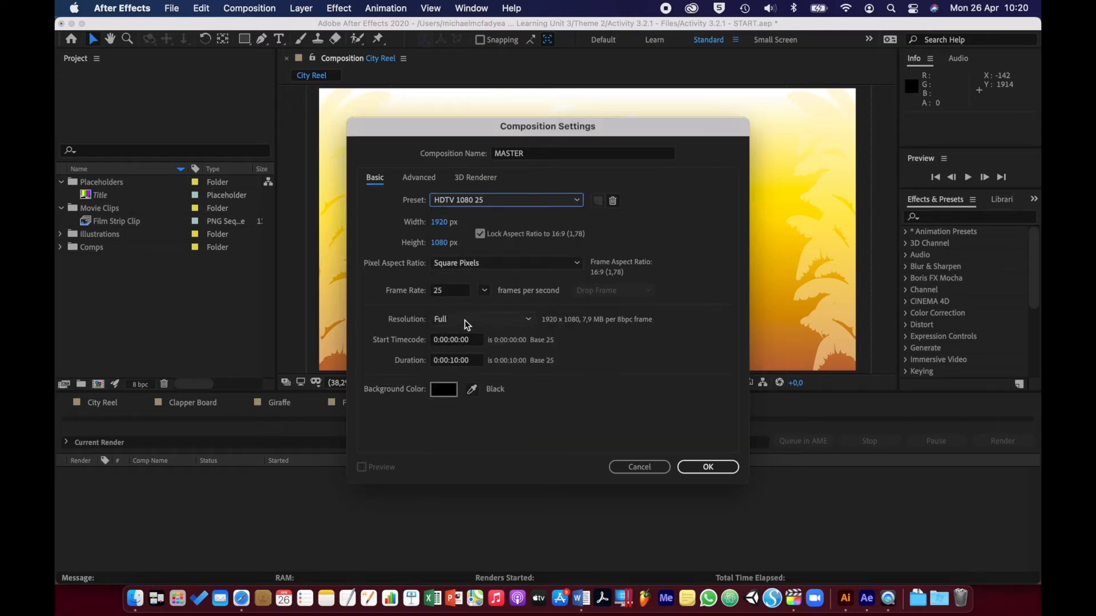
- Set the MASTER composition's duration to 0:01:00:00 and create it
left_click(457, 363)
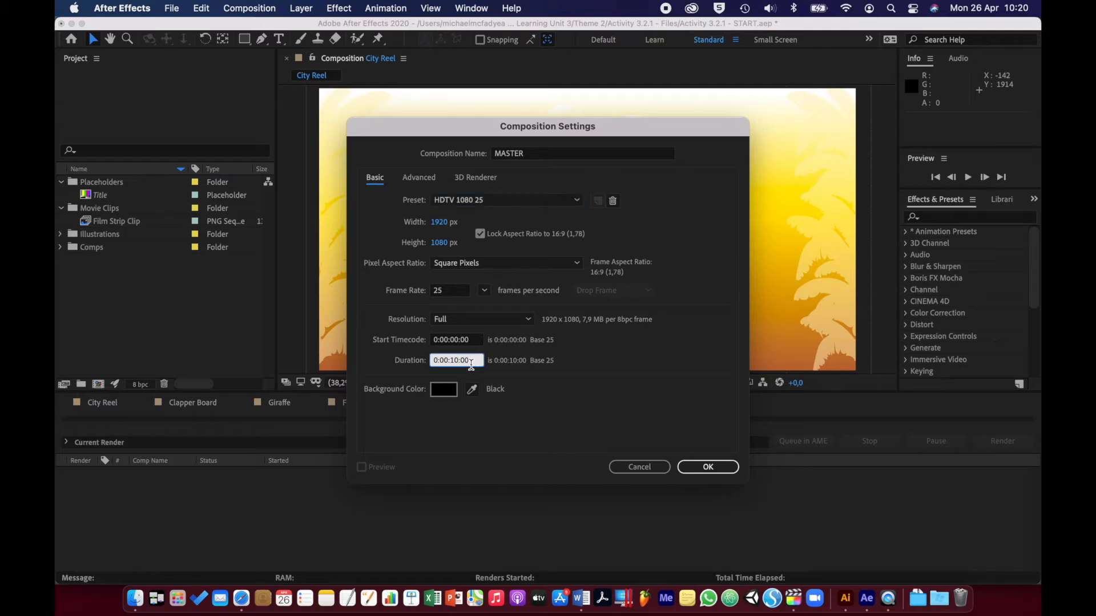
key("BackSpace")
key("BackSpace")
type("00")
key("Left")
key("Left")
type("1")
key("BackSpace")
type("1")
left_click(687, 471)
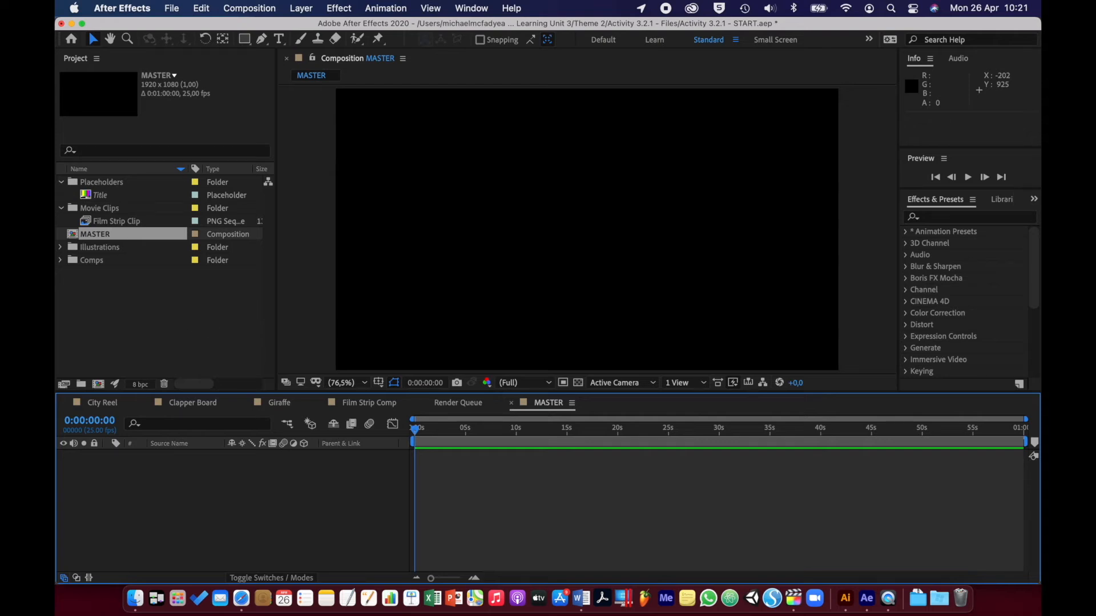
- Try placing the Film Strip Clip freehand in the MASTER composition's viewer and undo the placement
left_click(89, 224)
left_click_drag(89, 224, 592, 275)
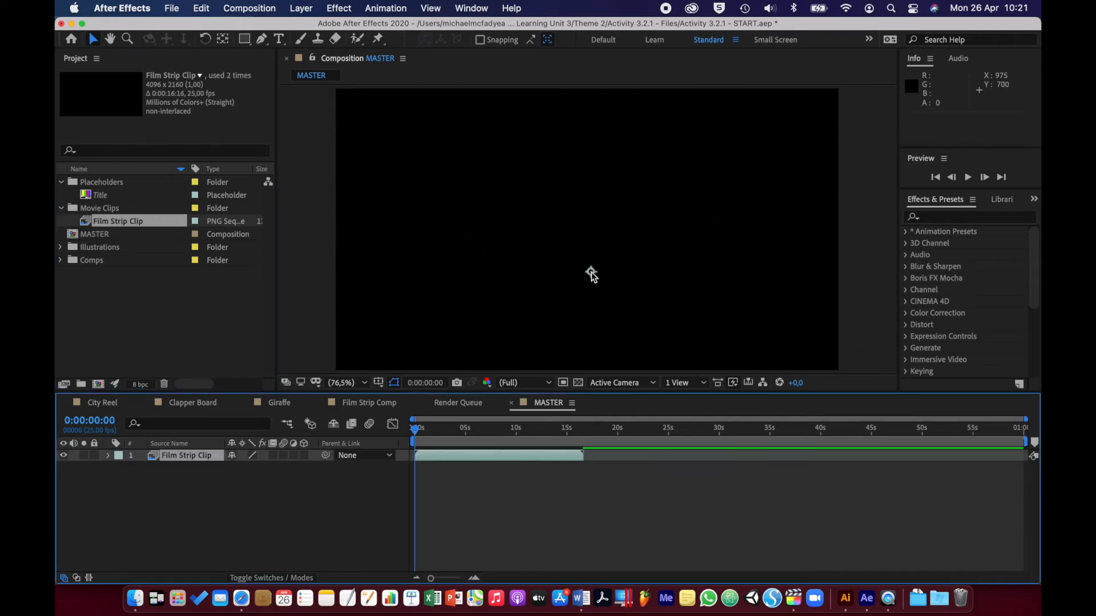
left_click_drag(416, 429, 469, 432)
key("super+z")
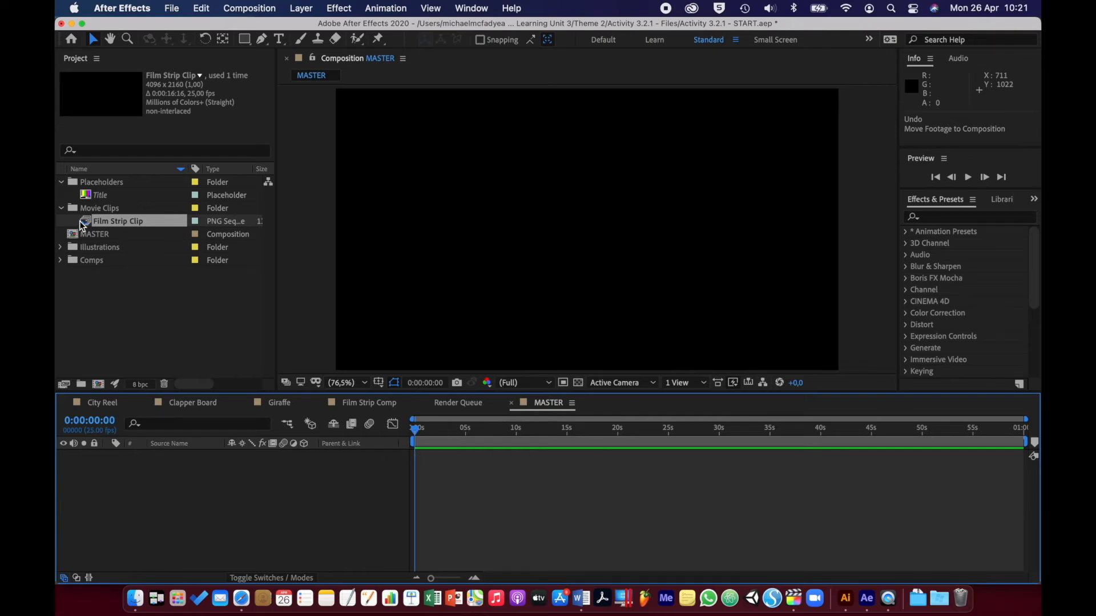
- Add the Film Strip Clip to the MASTER timeline so it is centred, and set the current time to 0:00:09:23
left_click(101, 272)
left_click_drag(100, 269, 174, 484)
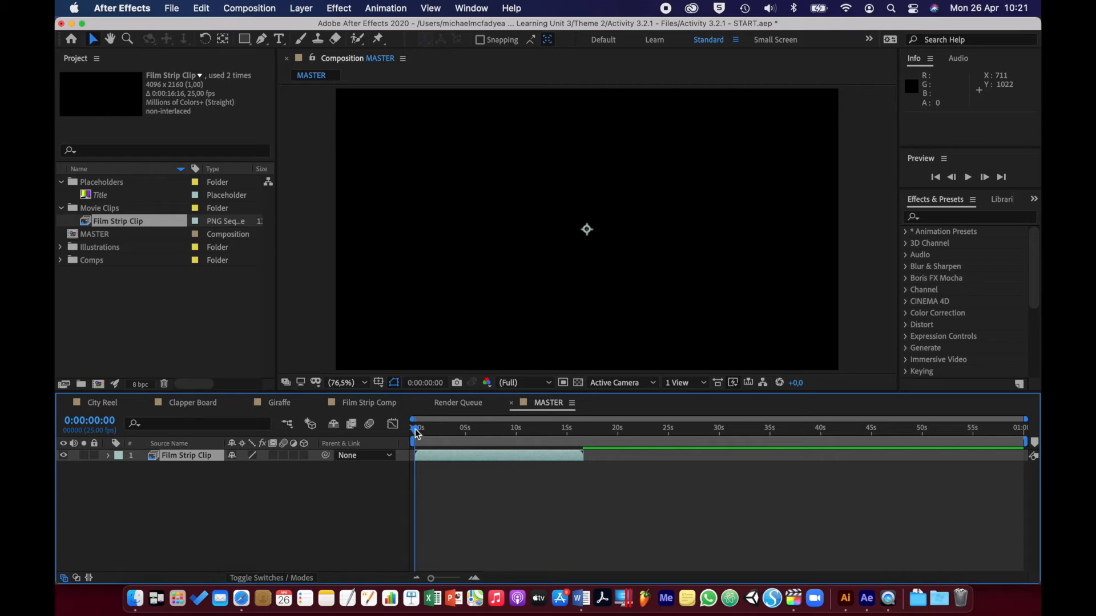
left_click_drag(417, 433, 515, 437)
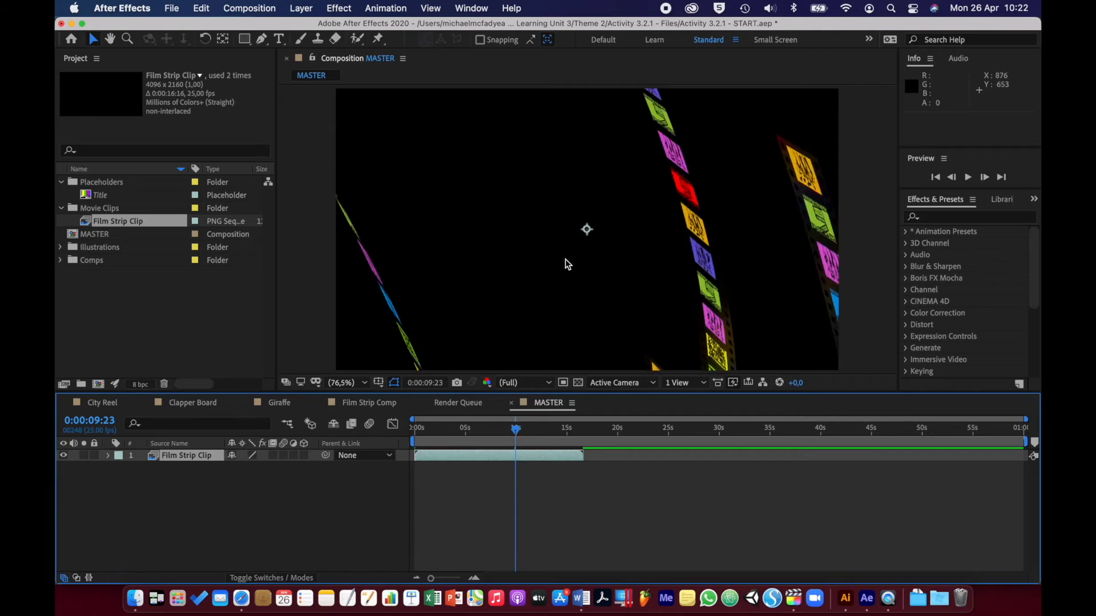
- Scale the oversized Film Strip Clip layer to the composition frame with Fit to Comp
key("comma")
key("comma")
key("comma")
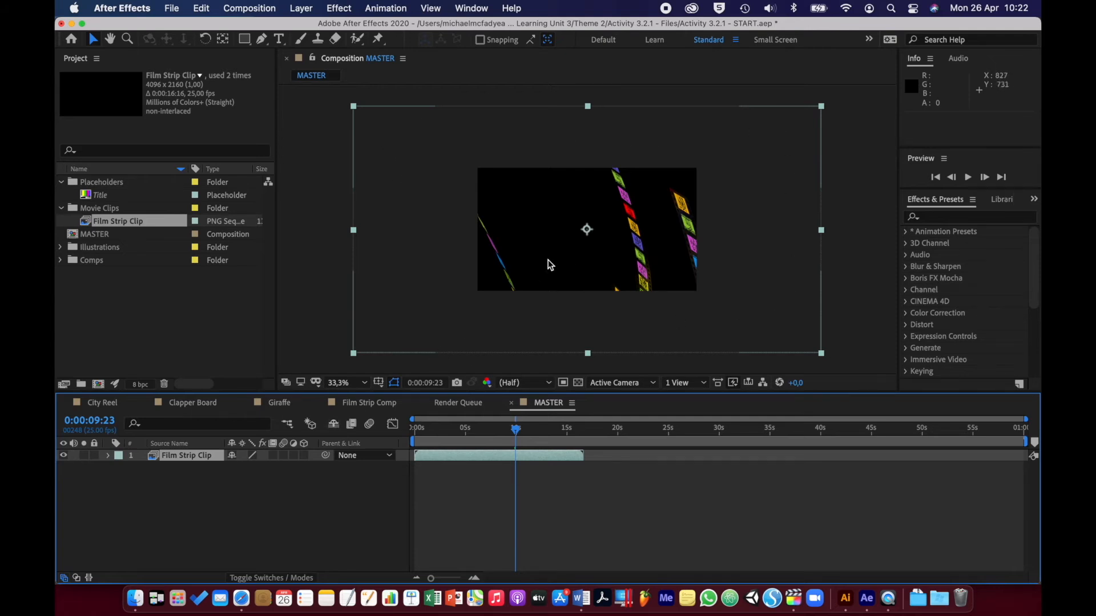
right_click(153, 456)
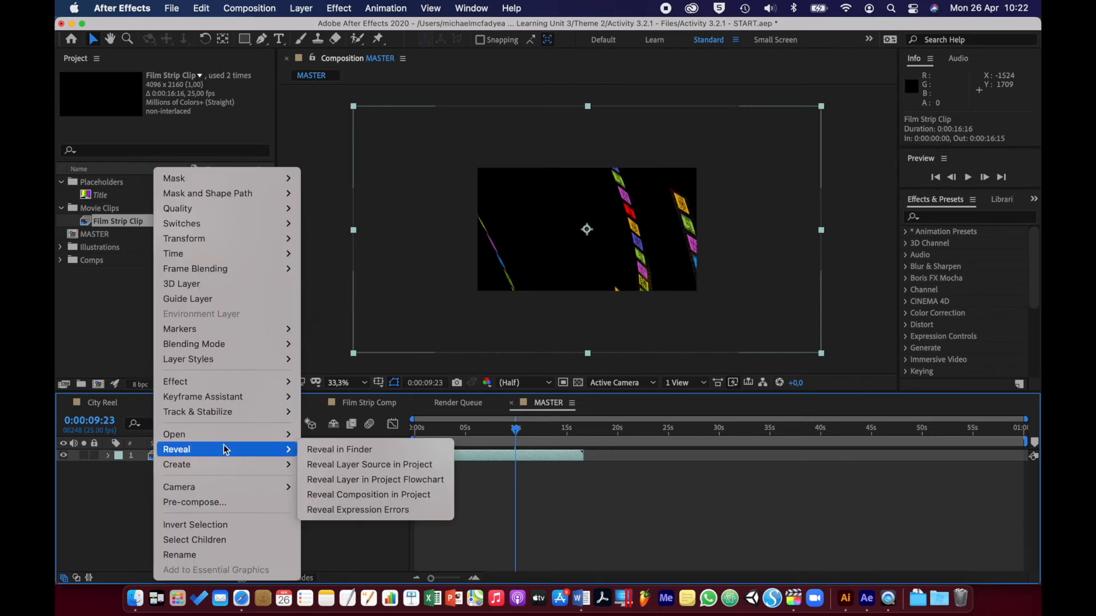
mouse_move(274, 239)
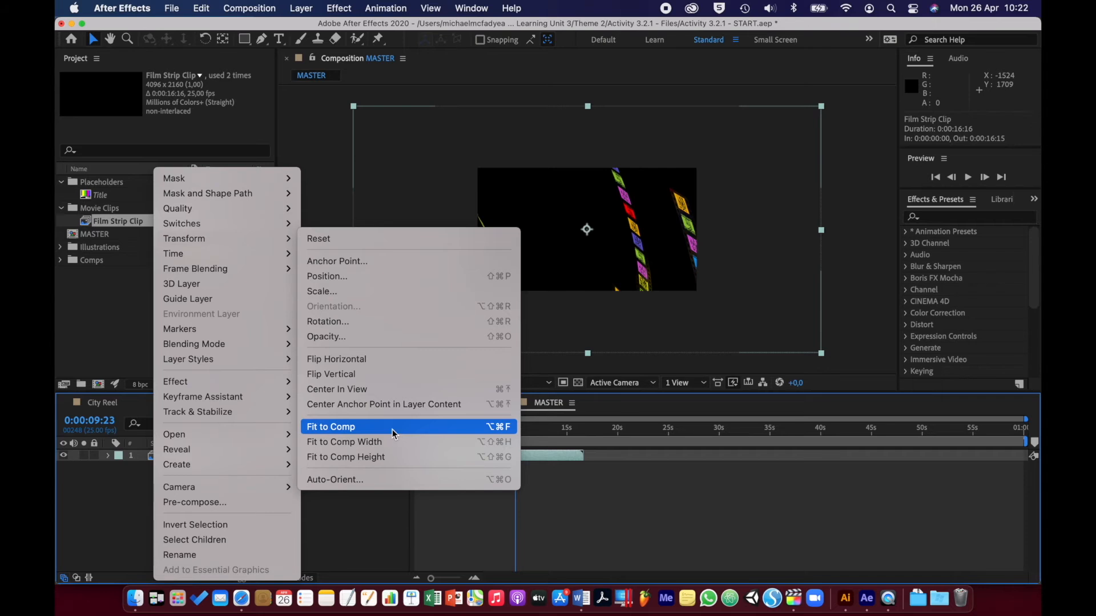
left_click(392, 429)
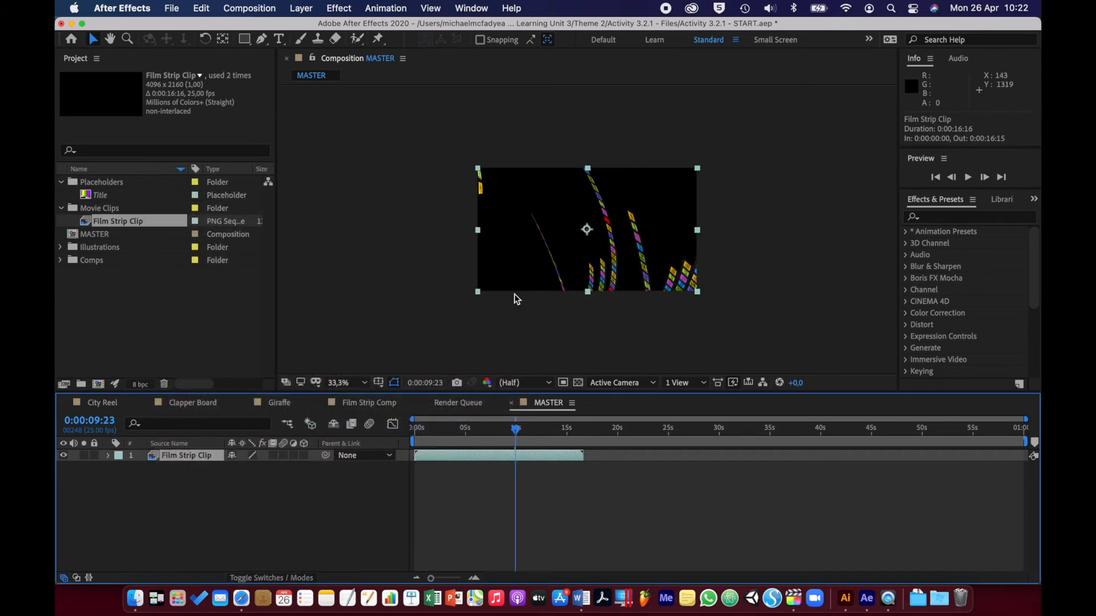
left_click(216, 492)
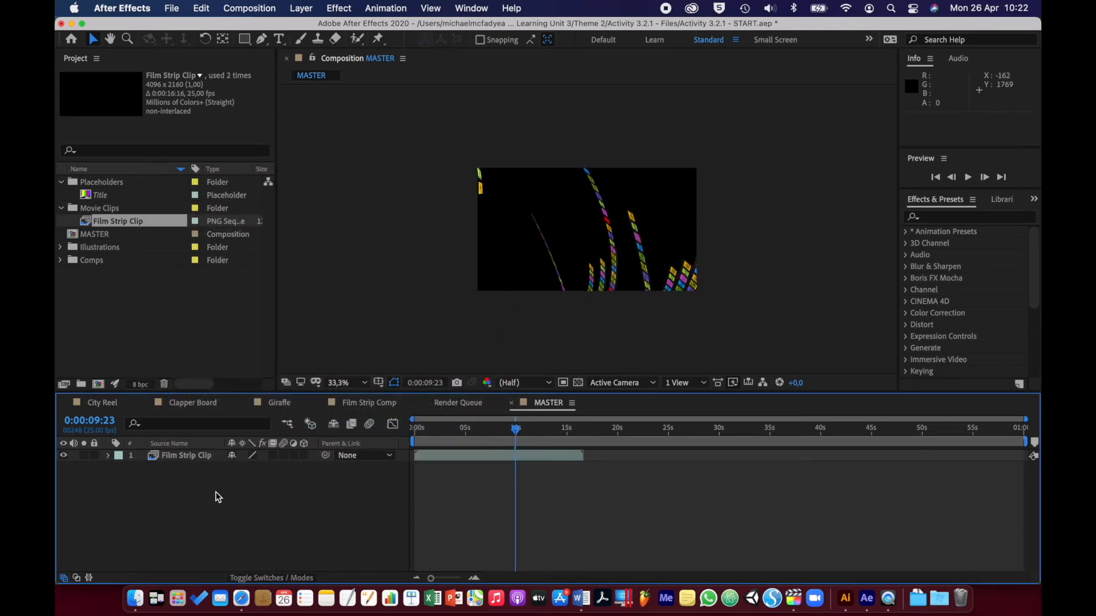
left_click(155, 461)
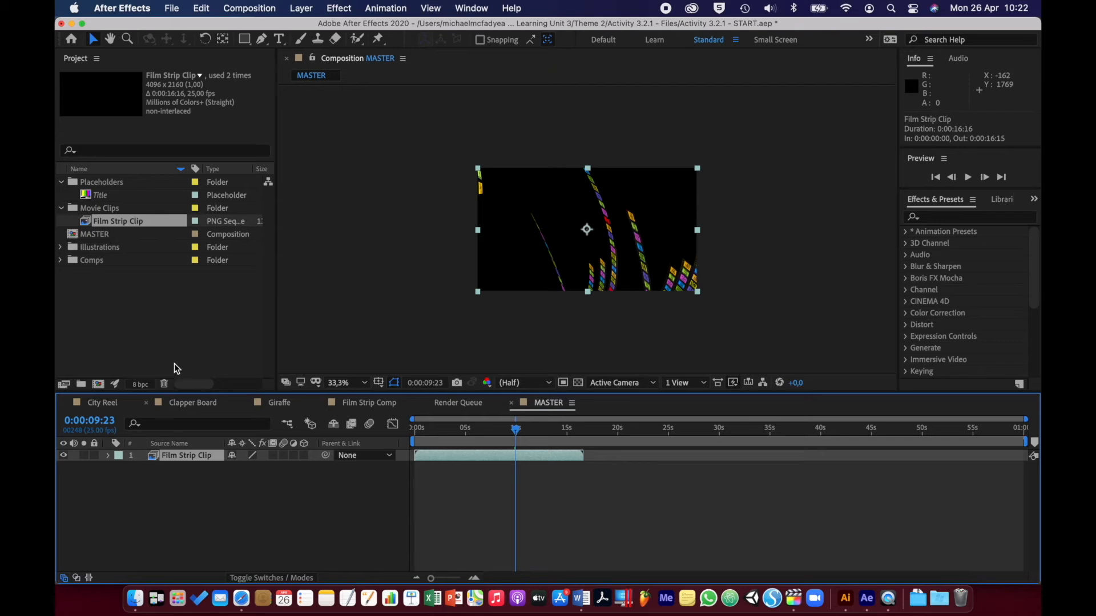
- Add the Clapper Board comp from the Comps folder above the Film Strip Clip layer and apply Fit to Comp
left_click(61, 260)
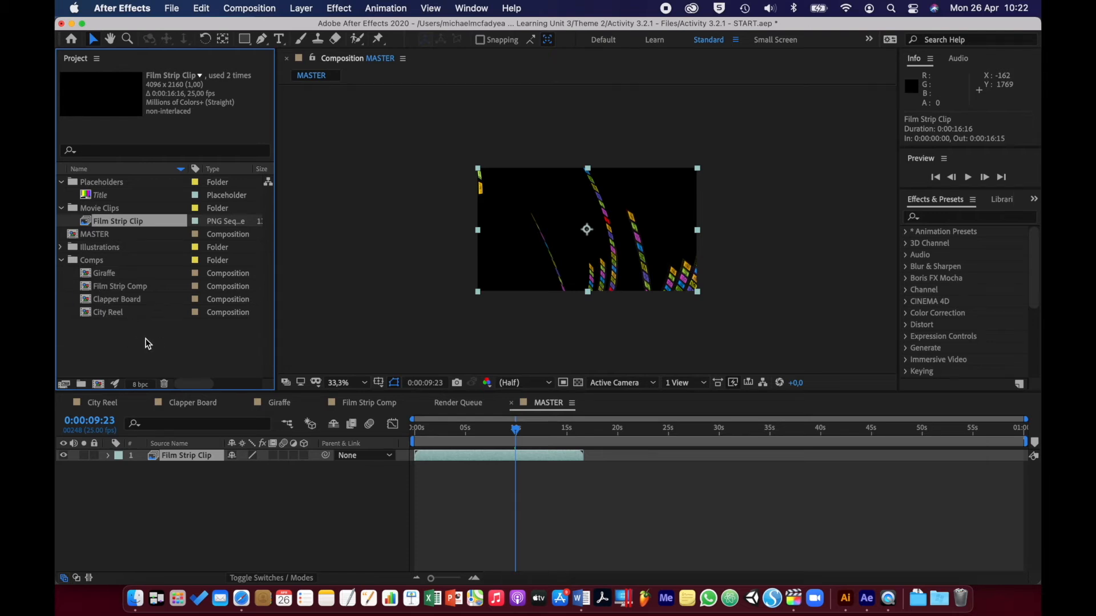
left_click(87, 304)
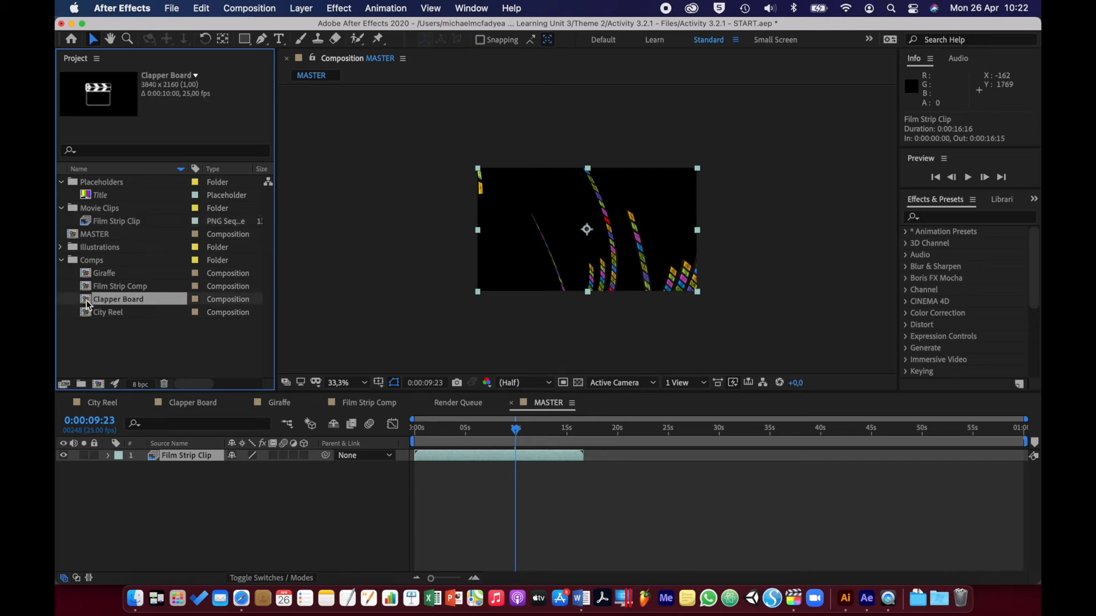
left_click_drag(87, 303, 167, 457)
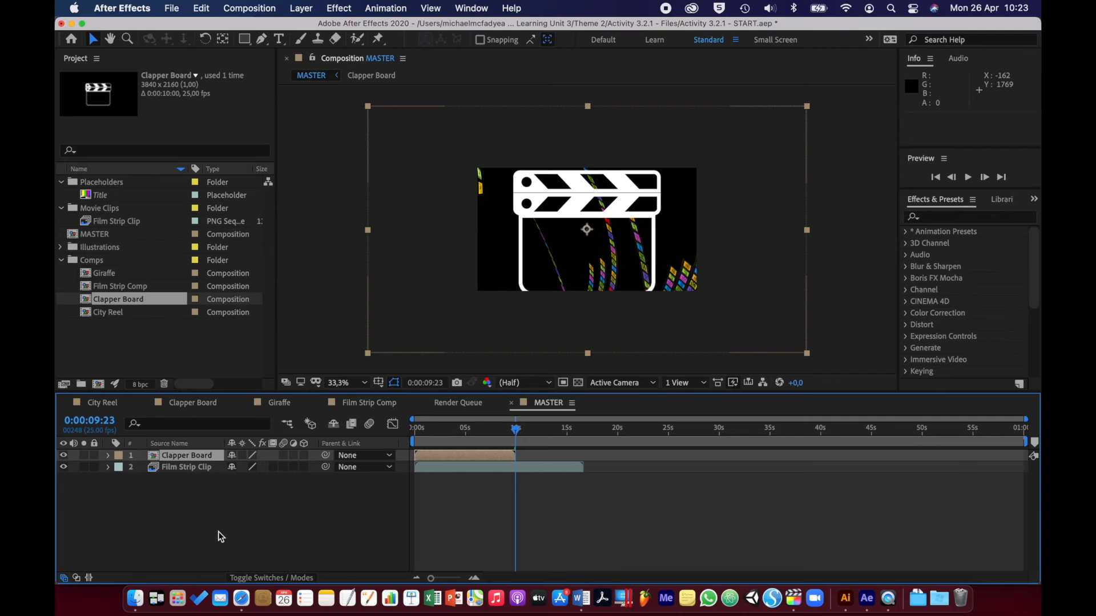
right_click(181, 457)
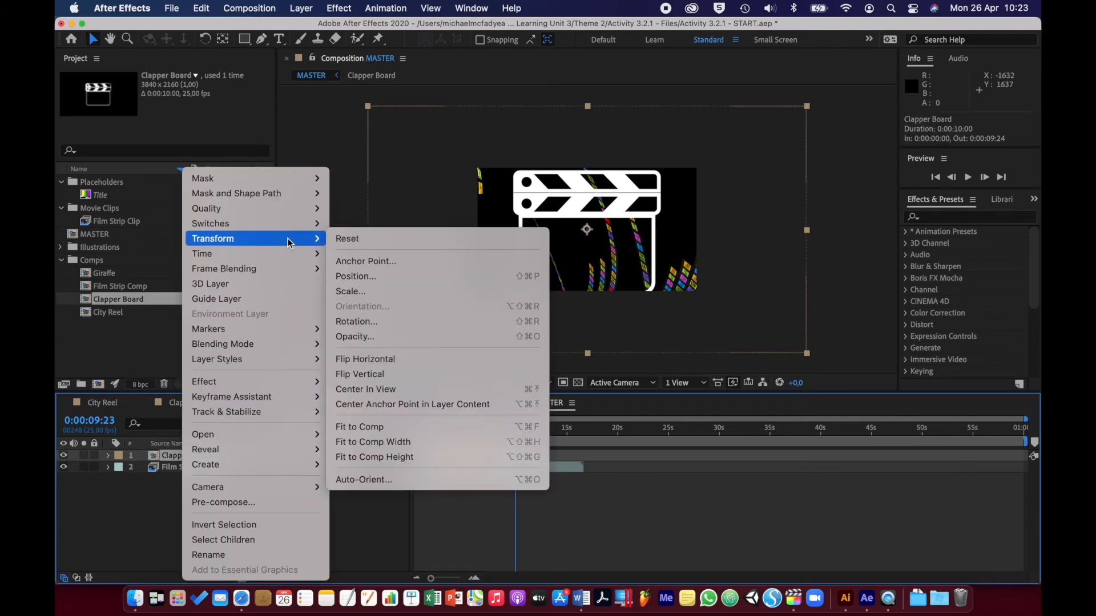
left_click(379, 428)
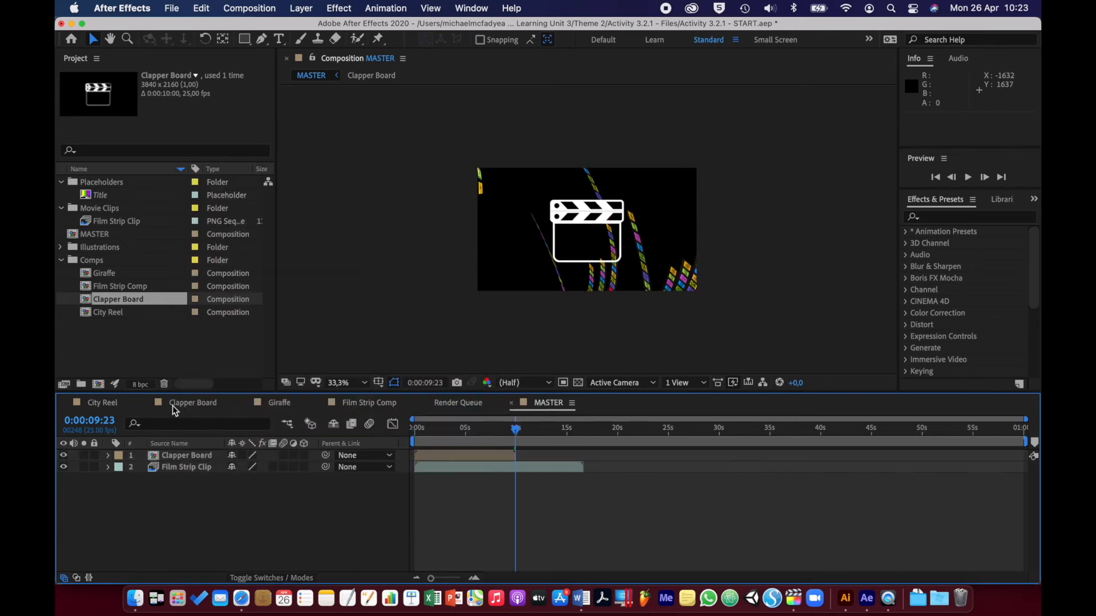
- Add the City Reel comp between the Clapper Board and Film Strip Clip layers and apply Fit to Comp
left_click(88, 315)
left_click_drag(89, 315, 172, 463)
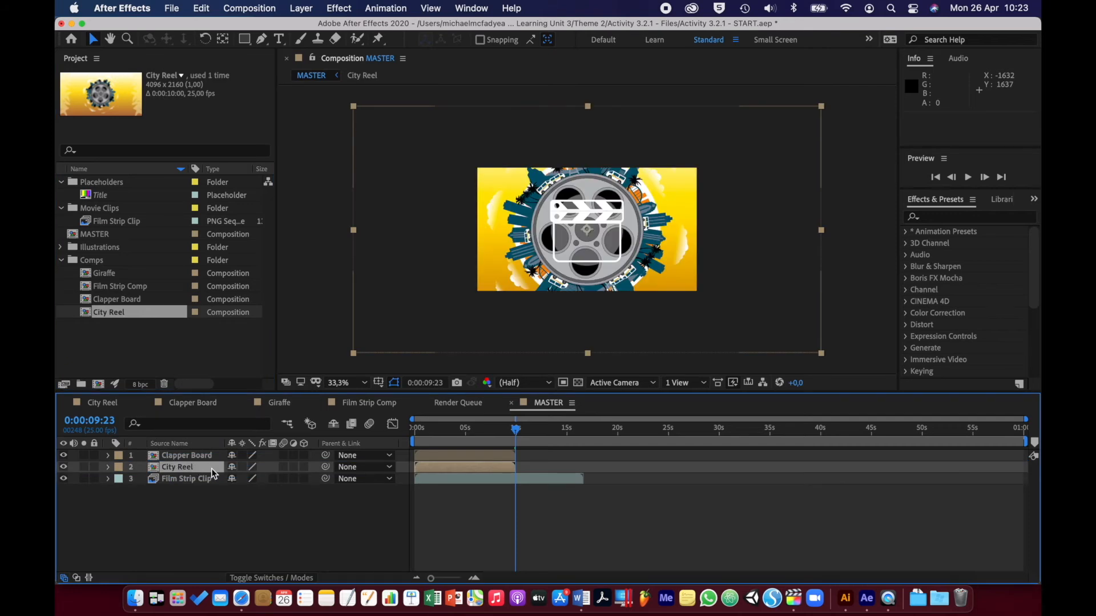
right_click(151, 469)
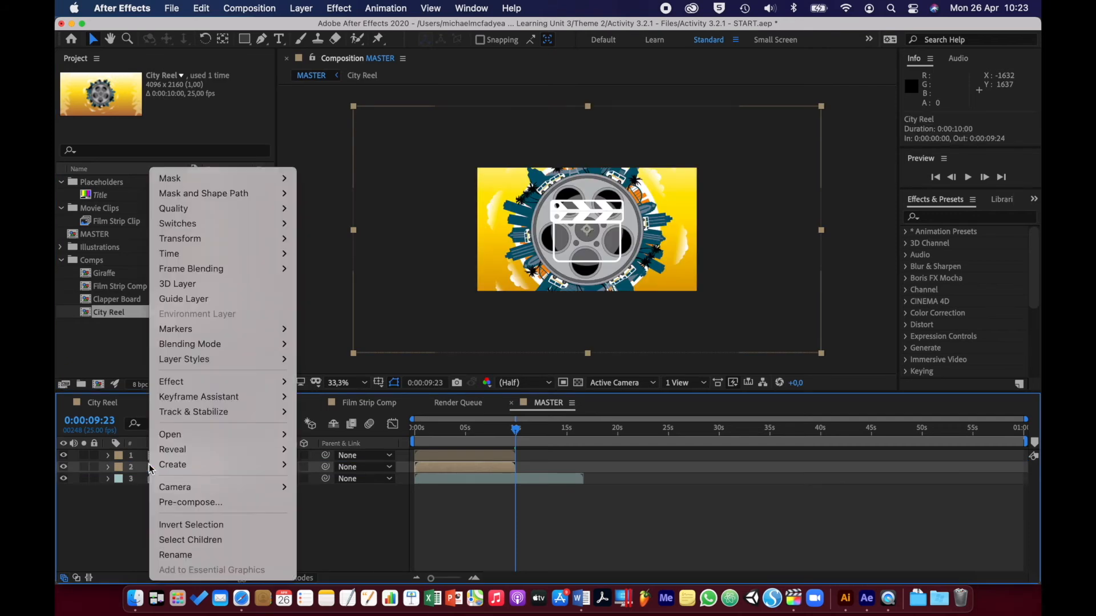
mouse_move(257, 239)
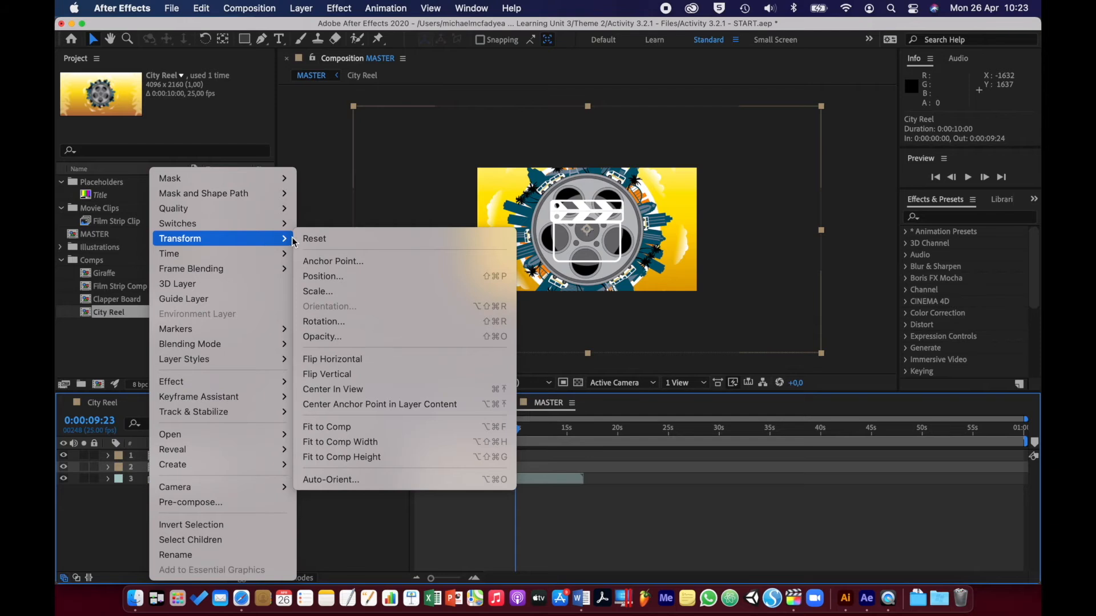
left_click(351, 426)
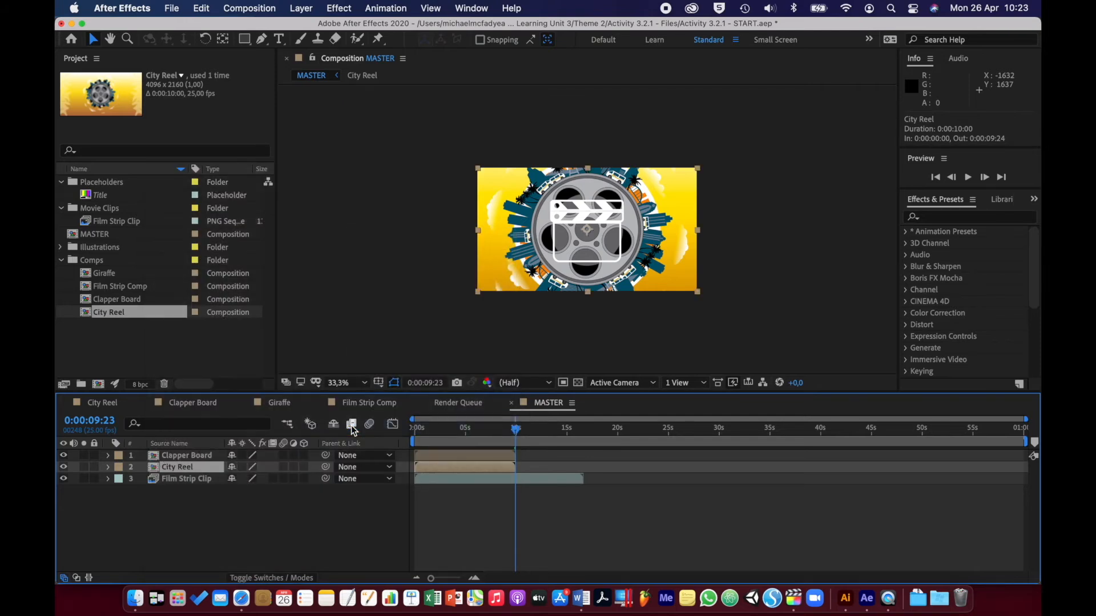
right_click(194, 466)
mouse_move(314, 244)
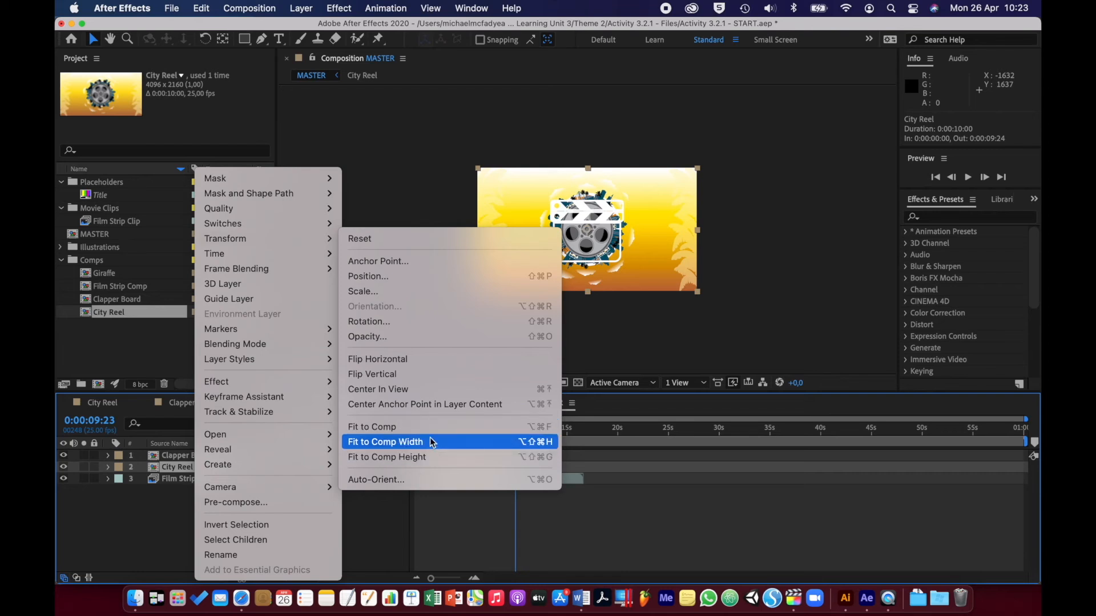
left_click(147, 526)
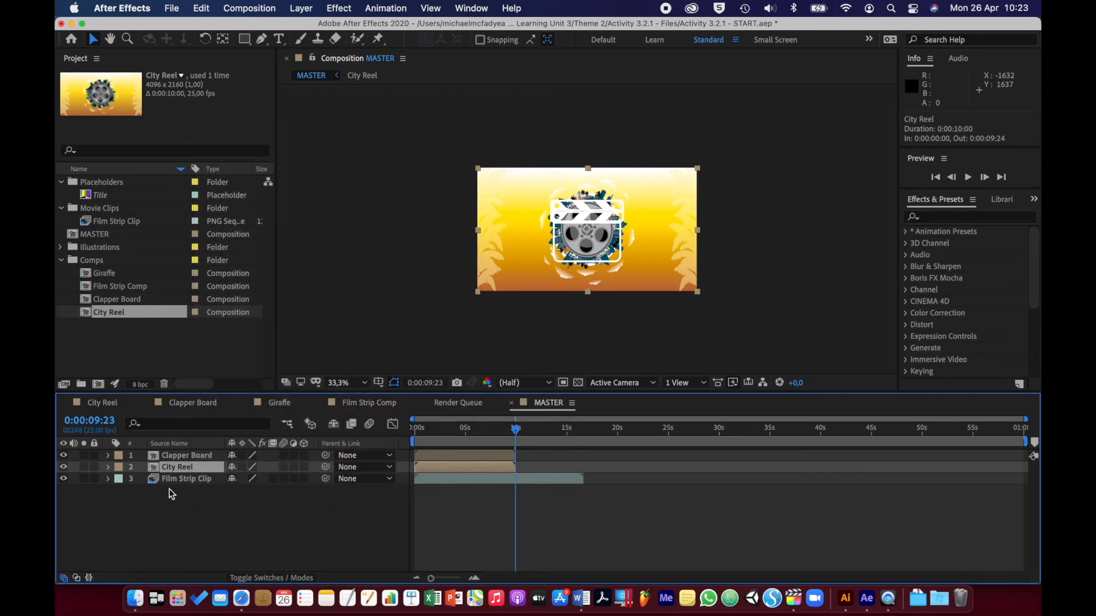
- Add the Giraffe comp from the Comps folder as the topmost layer of the MASTER timeline
left_click(88, 276)
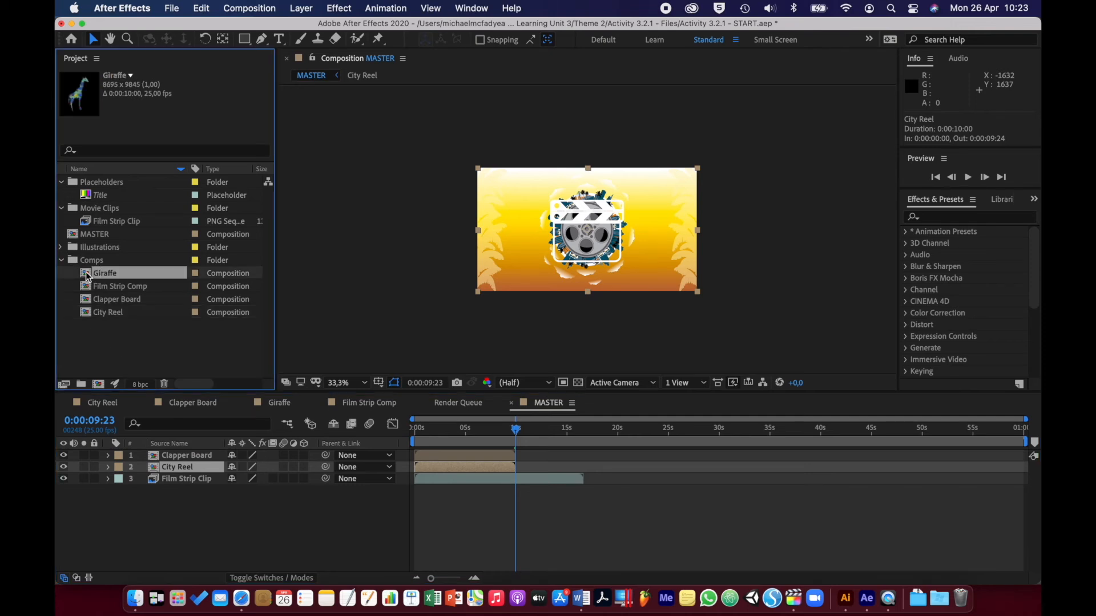
left_click_drag(174, 445, 171, 457)
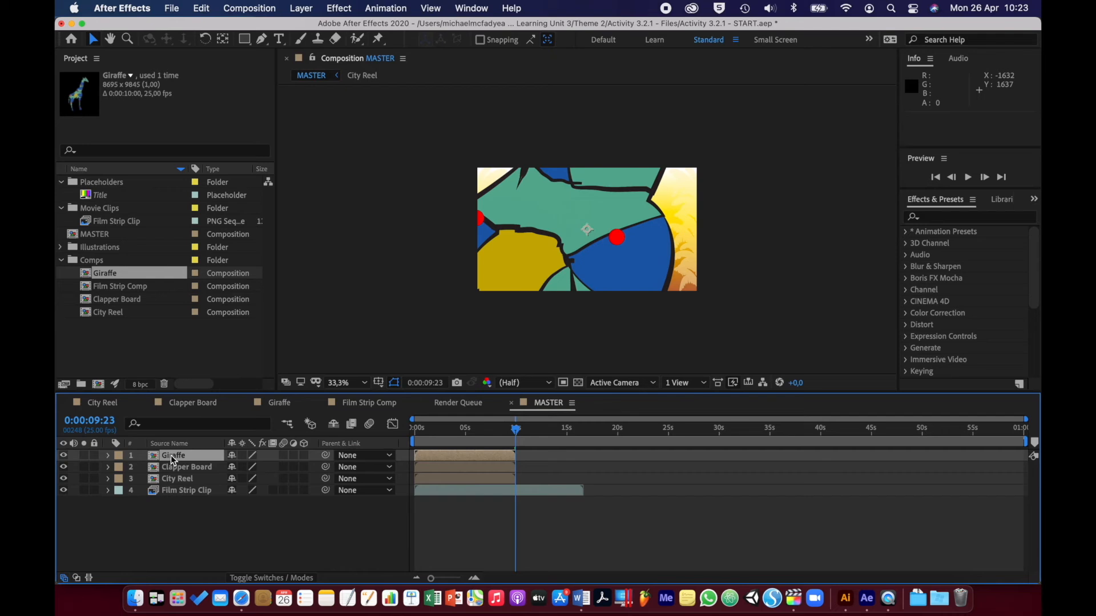
- Try Fit to Comp on the Giraffe layer and undo it
right_click(174, 460)
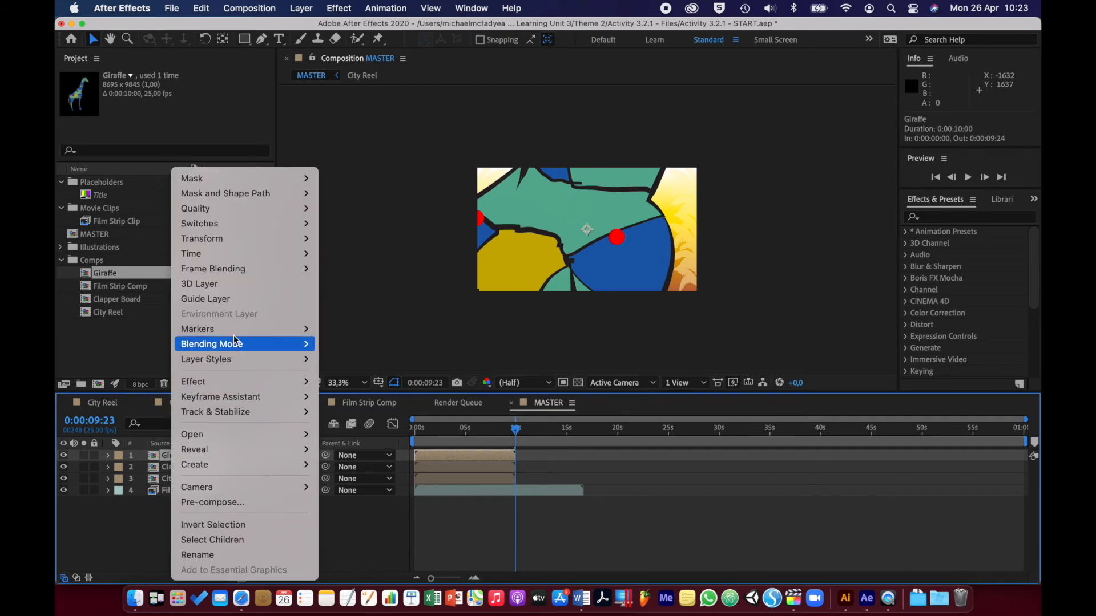
mouse_move(254, 239)
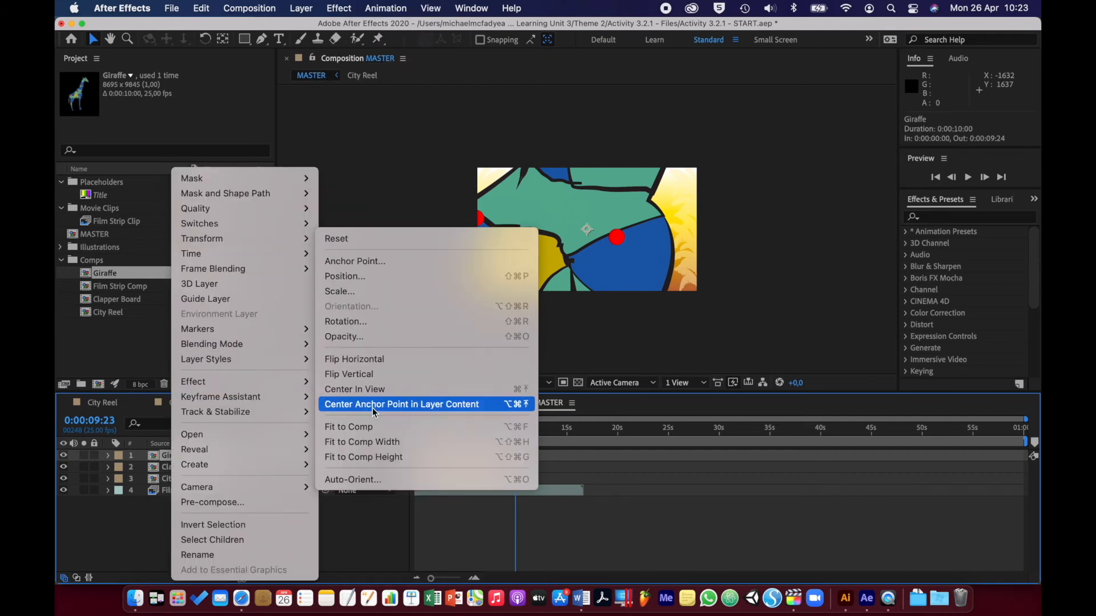
left_click(365, 427)
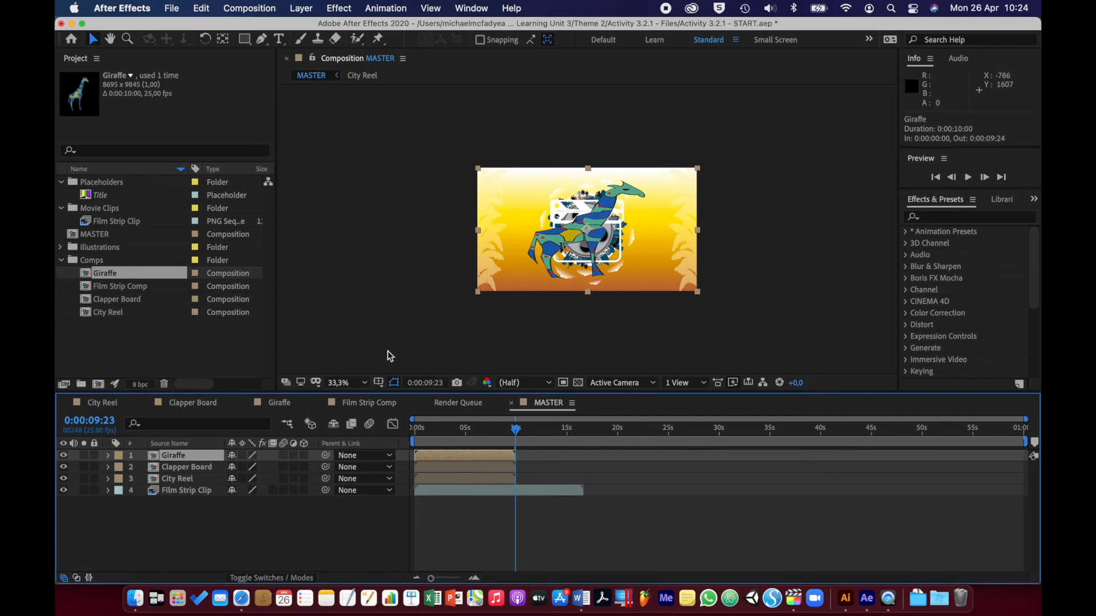
key("super+z")
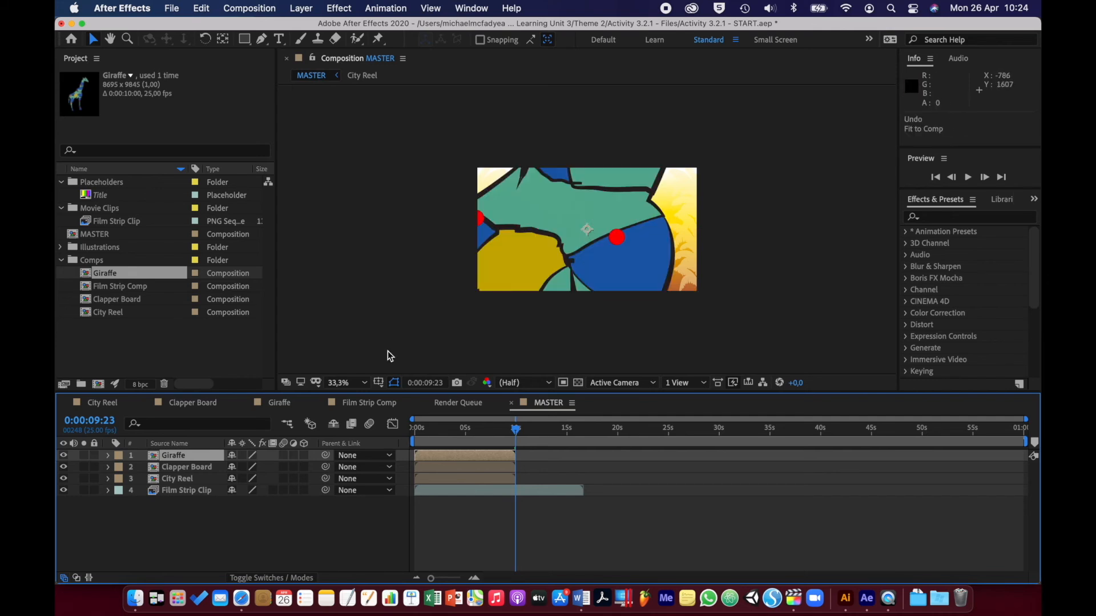
- Scale the Giraffe layer proportionally with Fit to Comp Height and deselect it
right_click(201, 453)
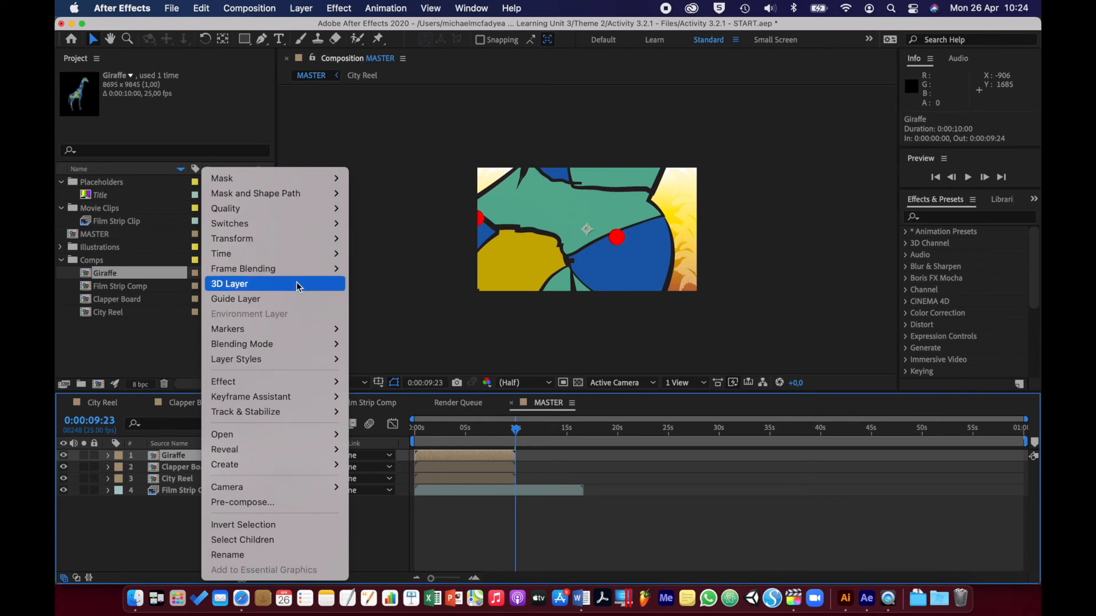
mouse_move(307, 242)
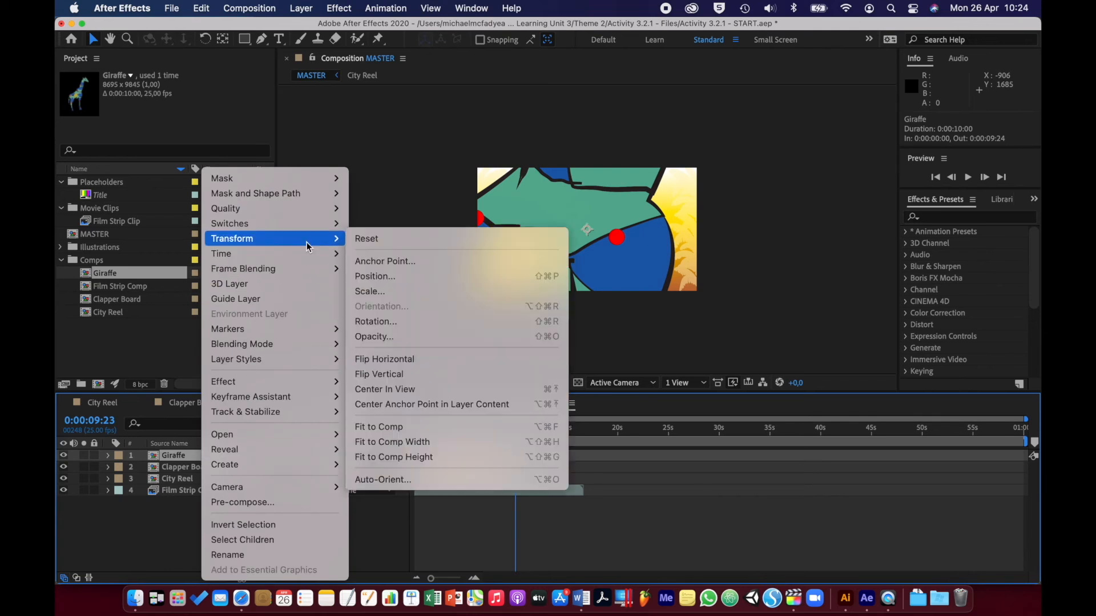
left_click(406, 456)
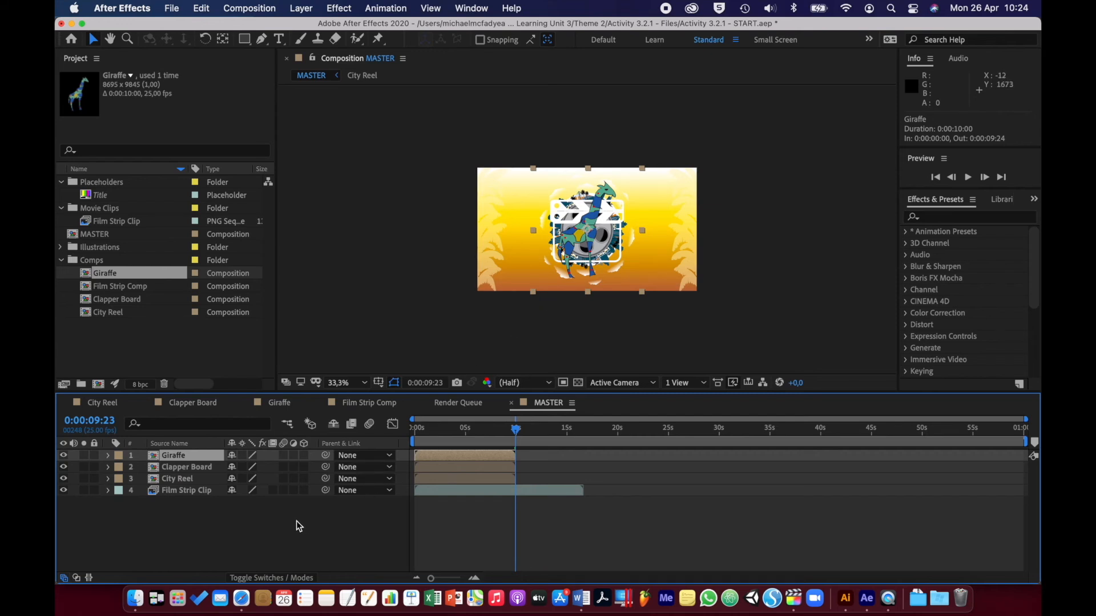
left_click(206, 525)
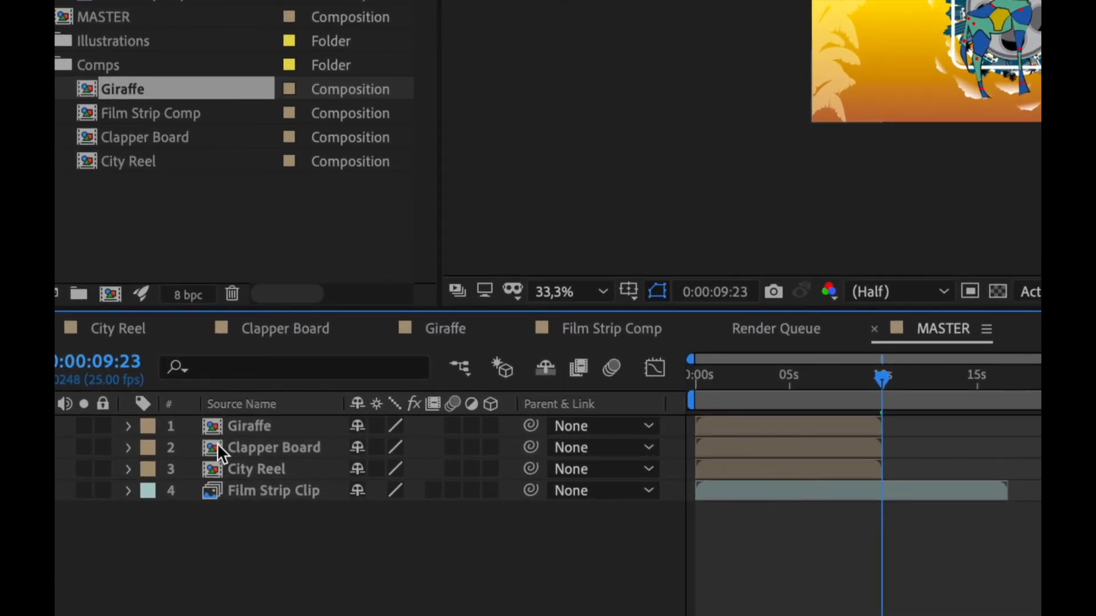
- Duplicate the Giraffe layer in the MASTER timeline and rename the lower of the two copies Gladys
left_click(214, 423)
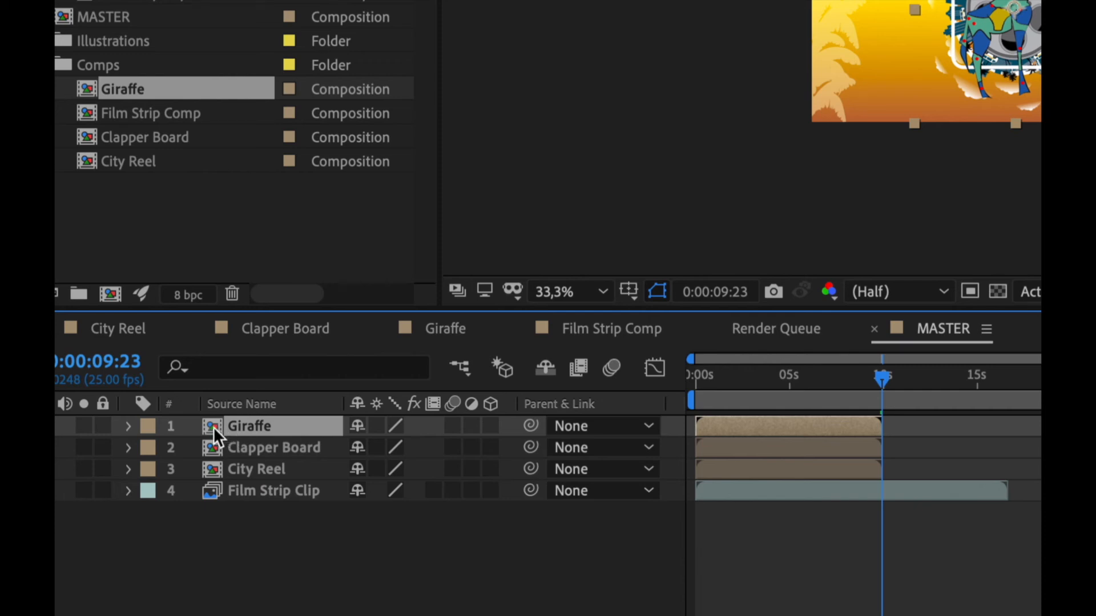
key("ctrl+d")
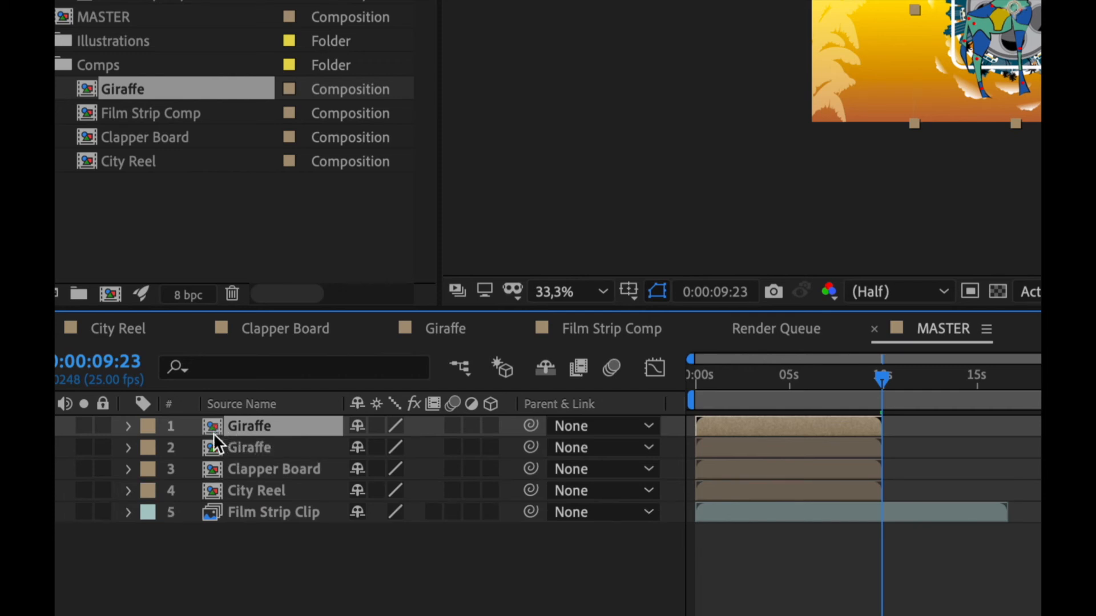
left_click(239, 449)
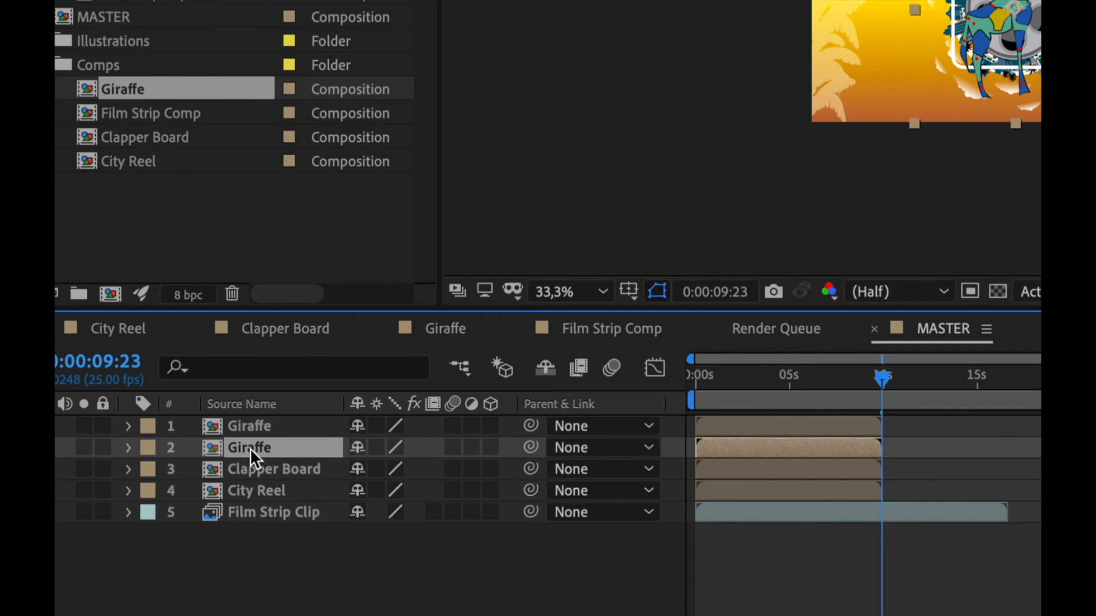
key("Return")
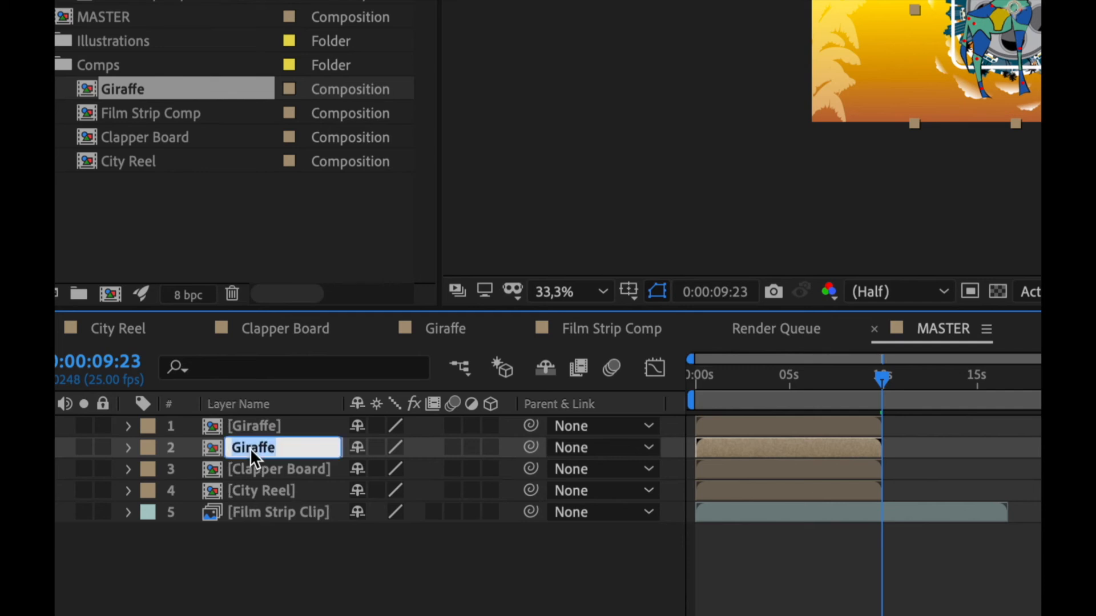
type("Gladys")
key("Return")
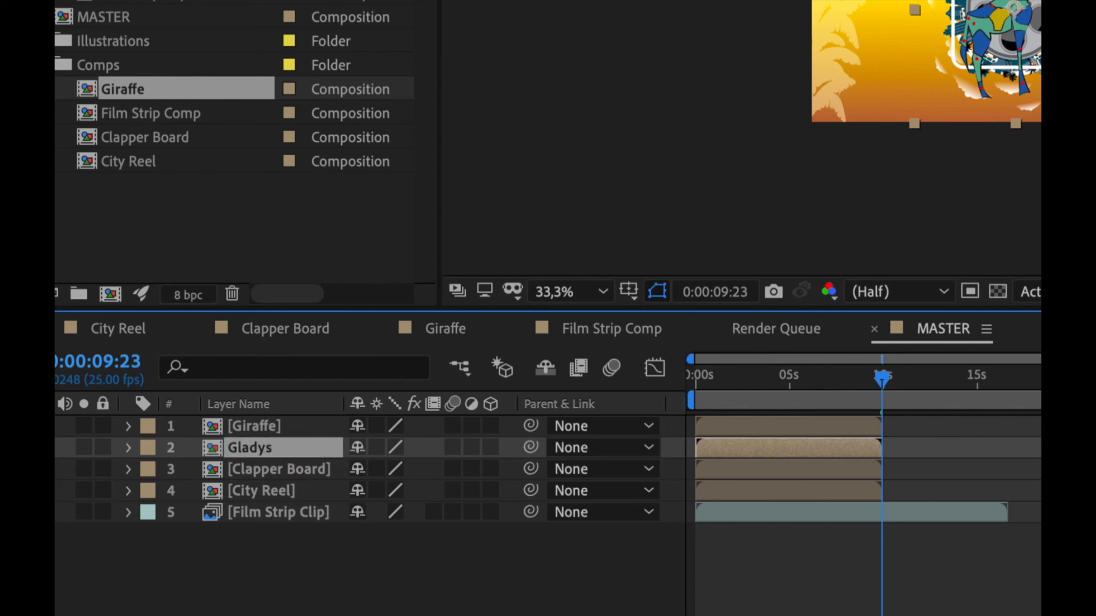
- Rename the topmost Giraffe layer in the MASTER timeline as Bongi
left_click(250, 423)
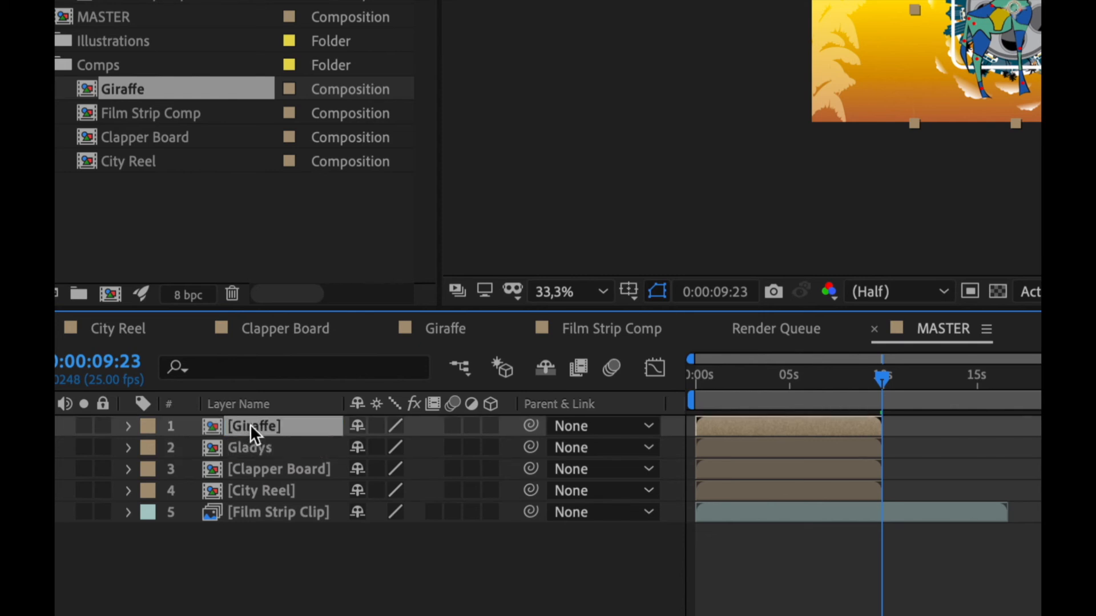
key("Return")
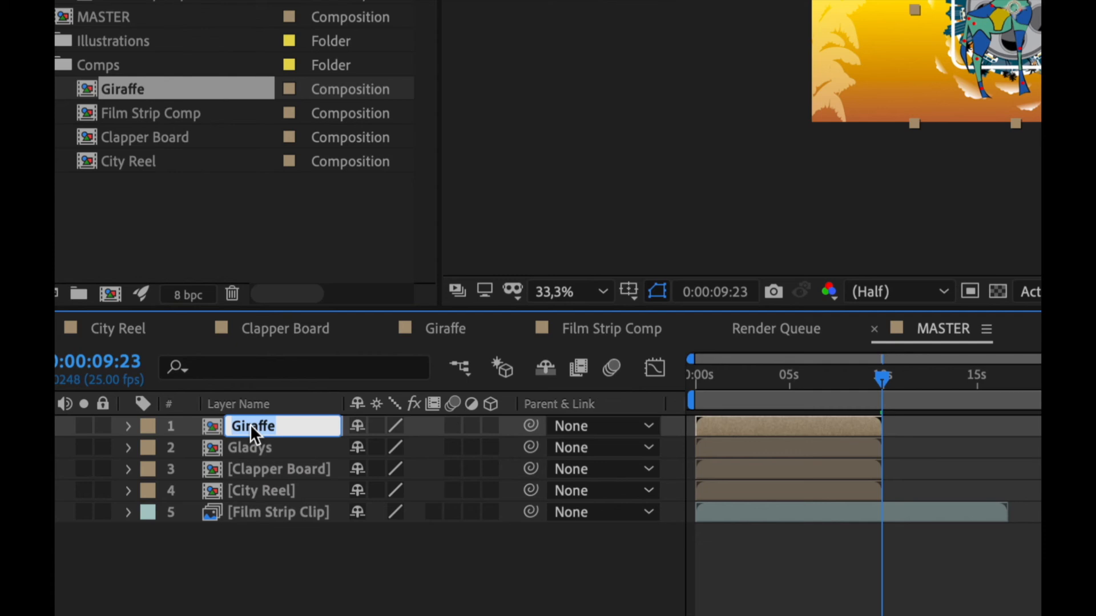
type("Bongi")
key("Return")
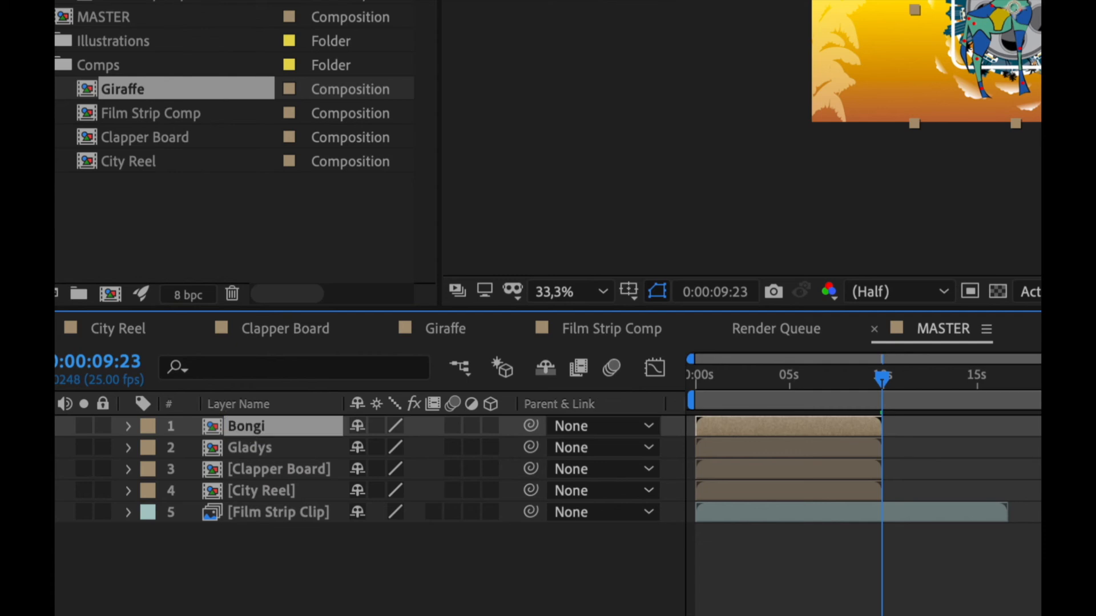
- Check the source names of the Bongi and Gladys layers and return the name column to layer names
left_click(232, 449)
left_click(232, 431)
left_click(282, 406)
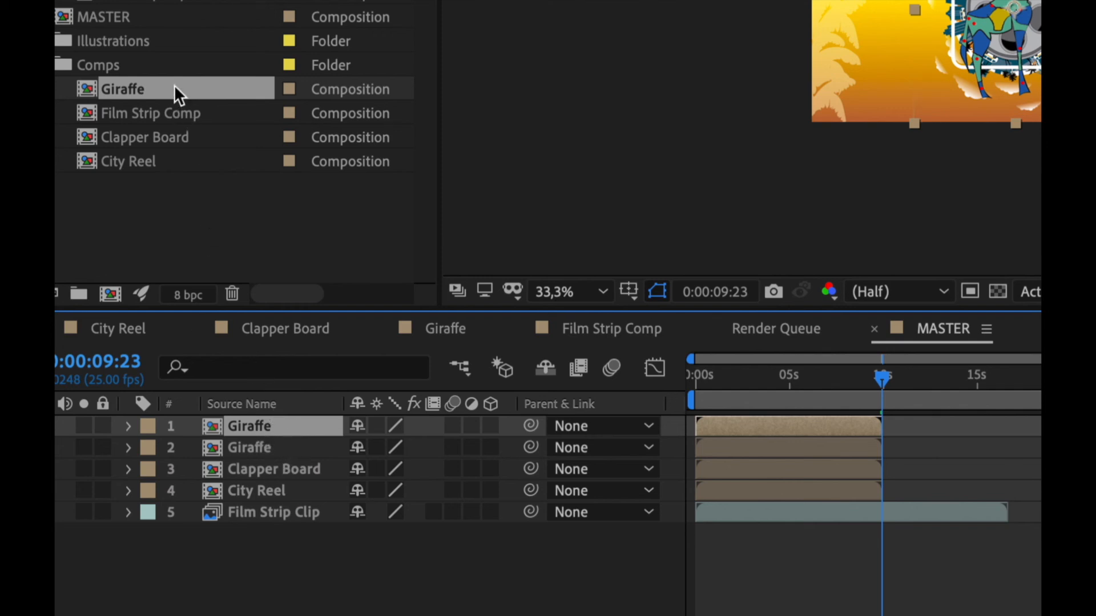
left_click(242, 406)
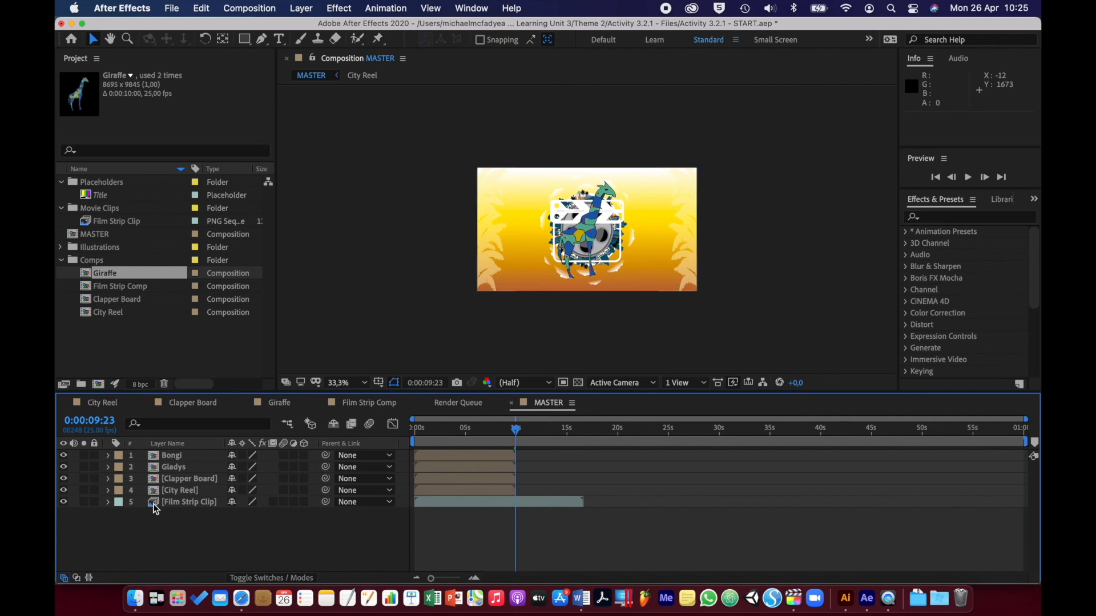
- Replace the source of the Film Strip Clip layer with the Film Strip Comp composition and deselect the layer
left_click(156, 507)
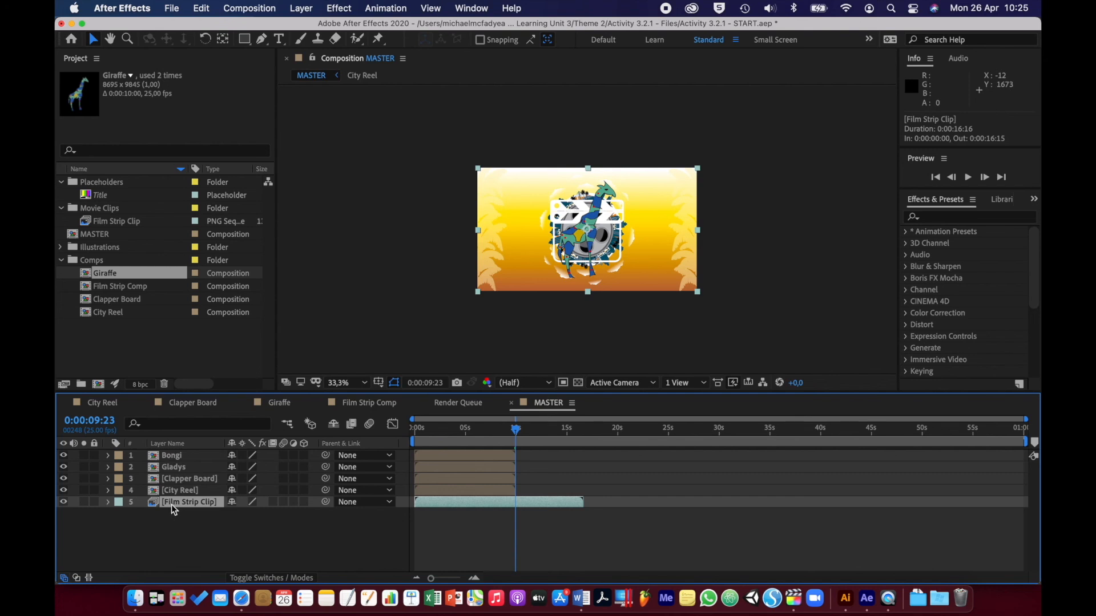
left_click(87, 288)
left_click(155, 508)
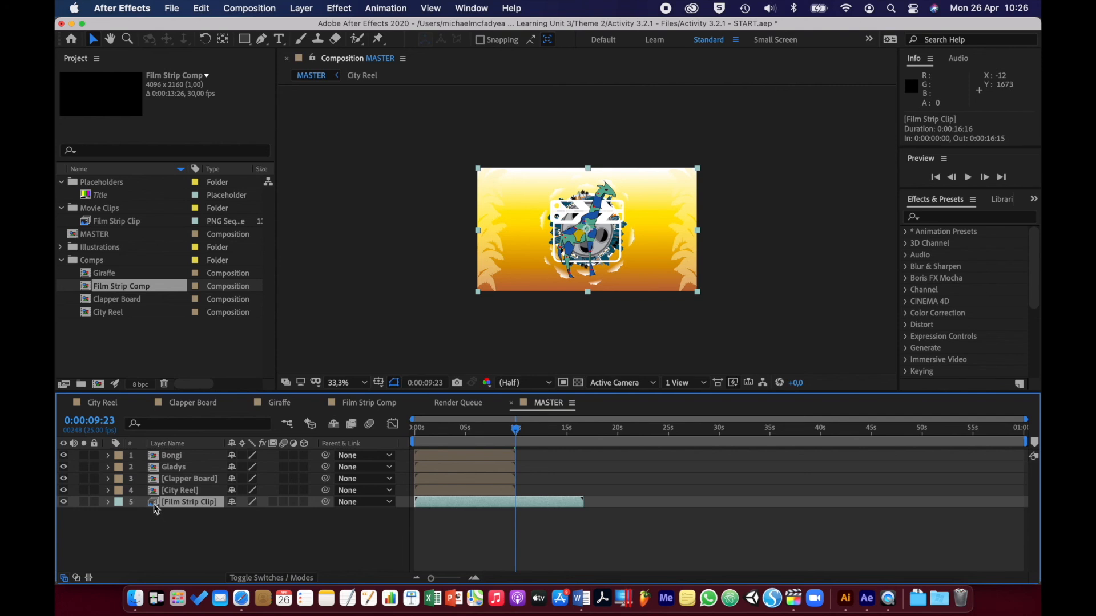
left_click(160, 530)
left_click(156, 506)
left_click(87, 289)
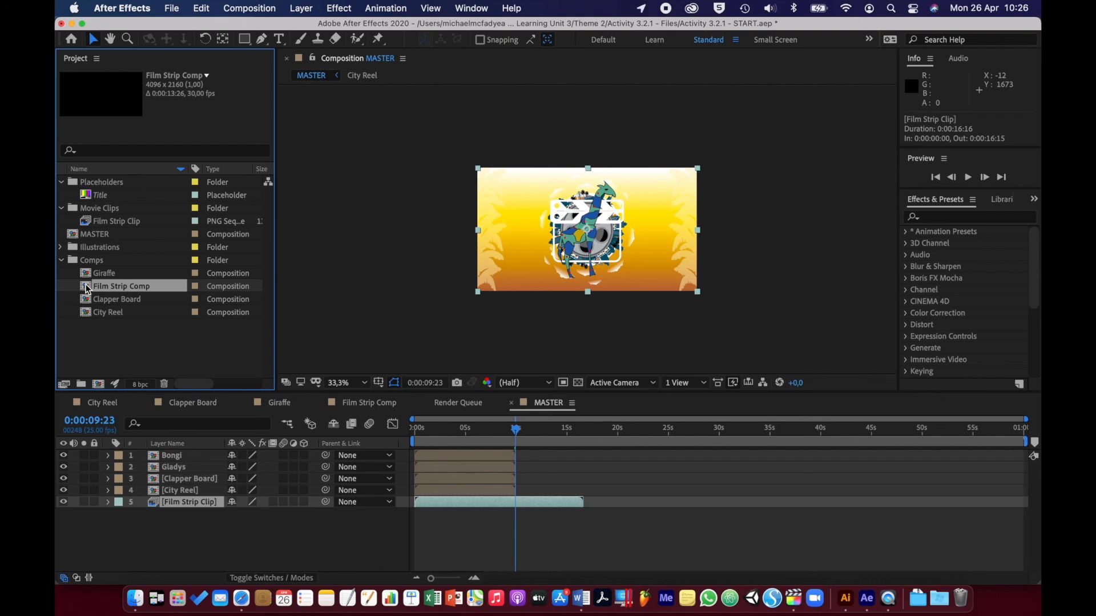
left_click_drag(87, 289, 162, 502)
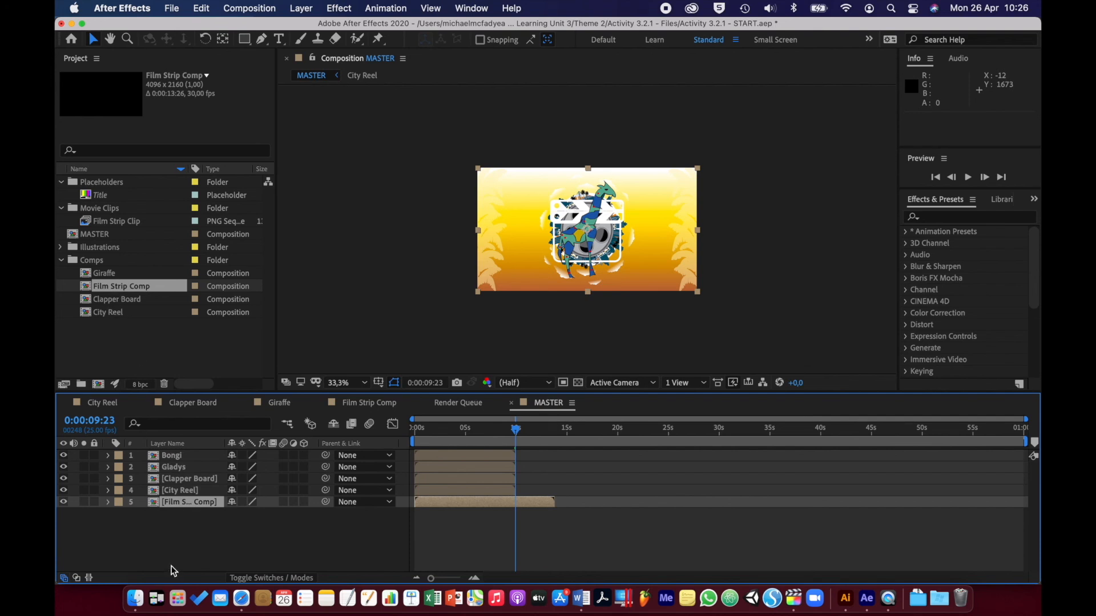
left_click(176, 552)
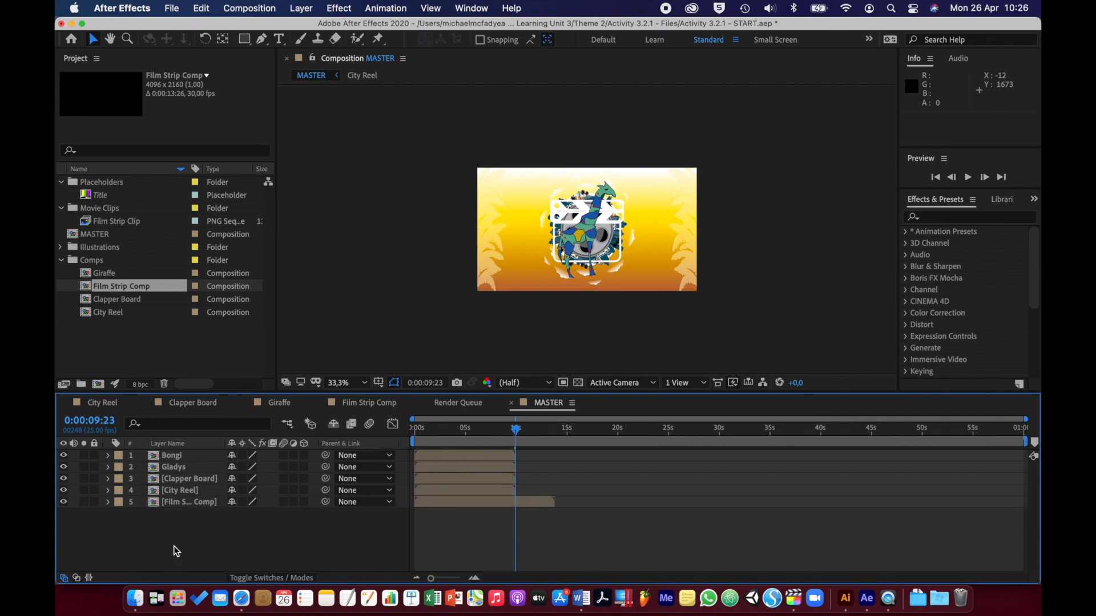